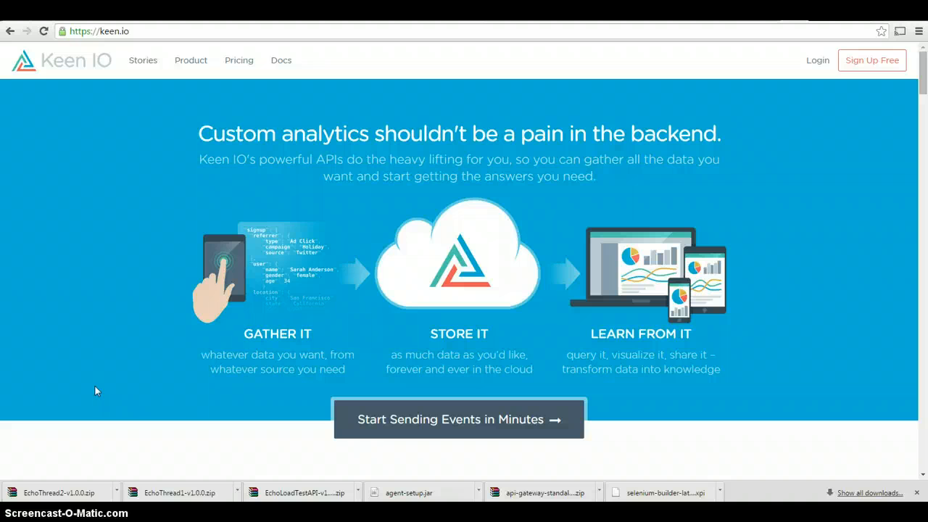
# Log in to Keen IO with the saved credentials and open My First Project.
pyautogui.click(149, 34)
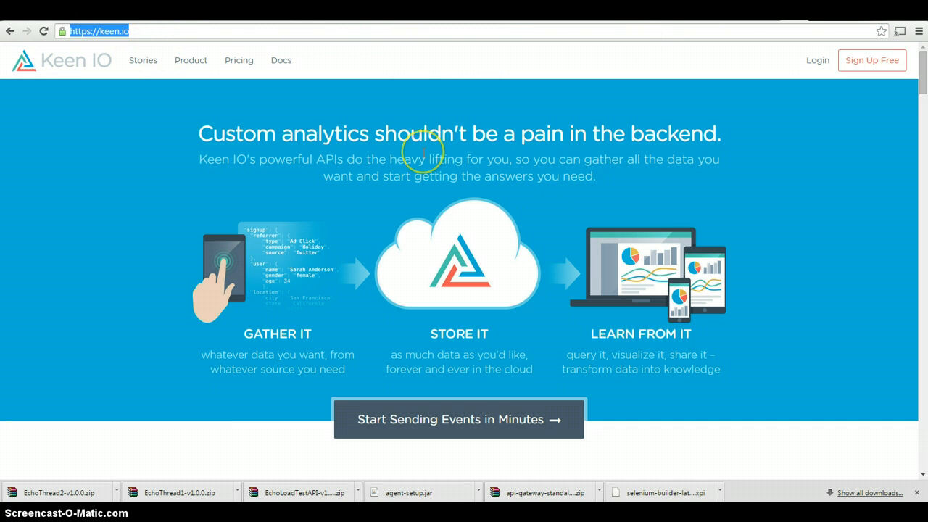
pyautogui.click(816, 61)
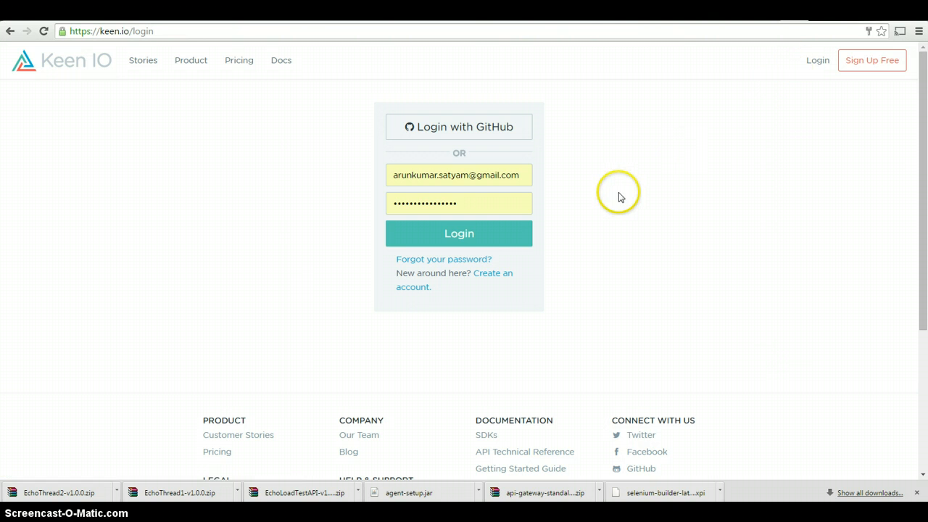
pyautogui.click(480, 237)
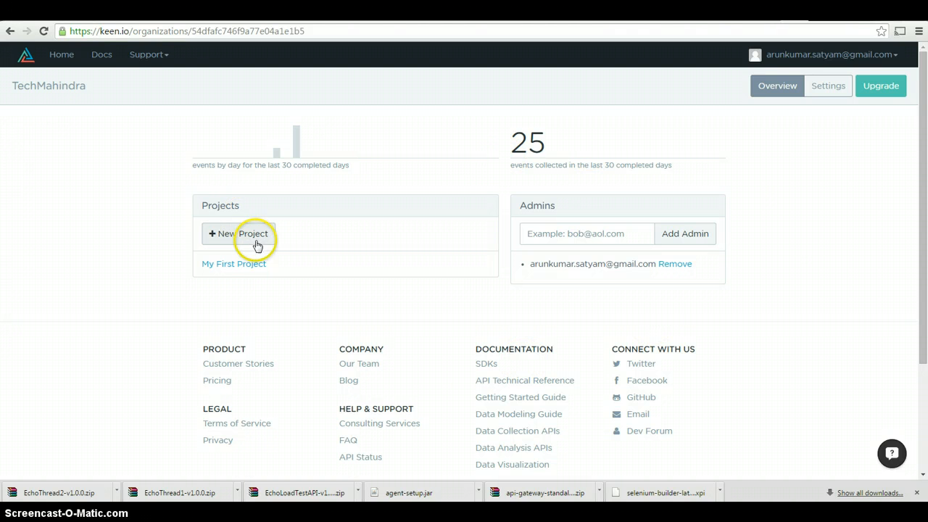
pyautogui.click(250, 265)
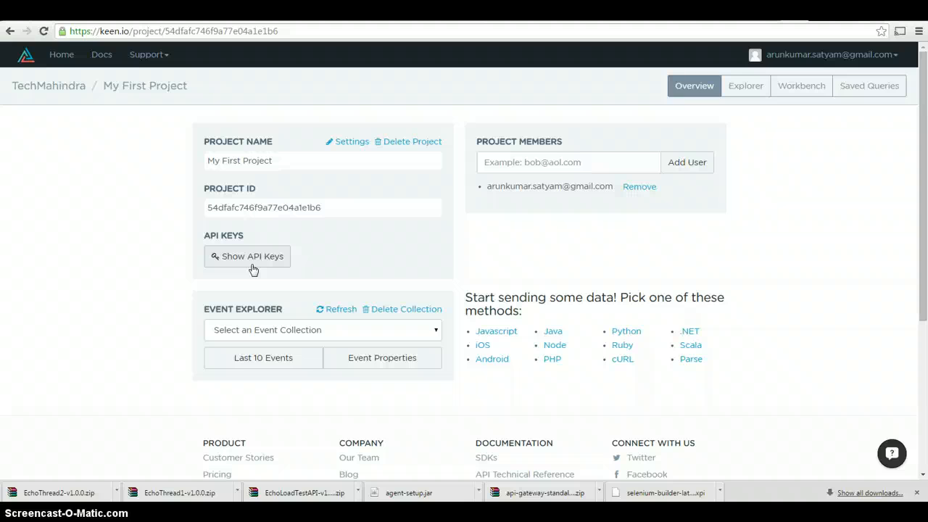
pyautogui.click(311, 254)
pyautogui.moveTo(279, 160); pyautogui.dragTo(215, 156)
pyautogui.click(236, 159)
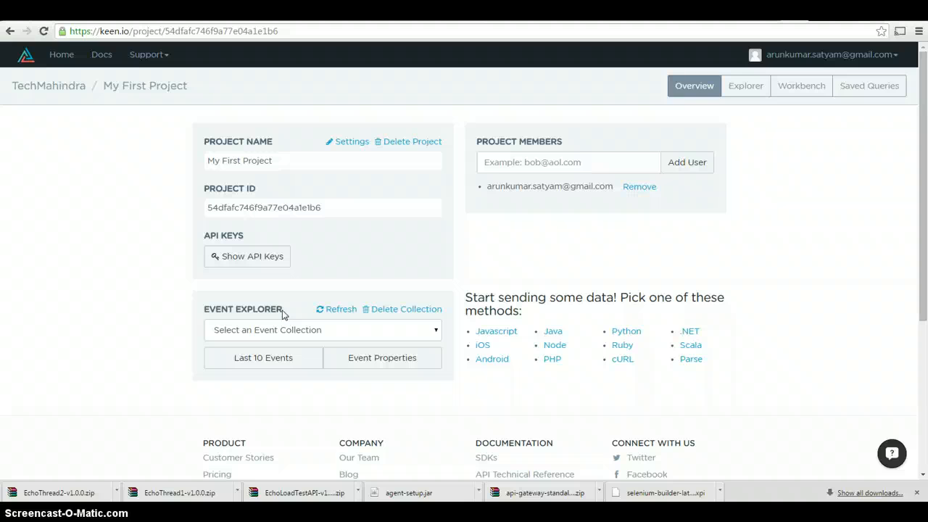
# Choose the CISCO event collection in the project's event explorer and list its last 10 events.
pyautogui.click(315, 332)
pyautogui.click(323, 331)
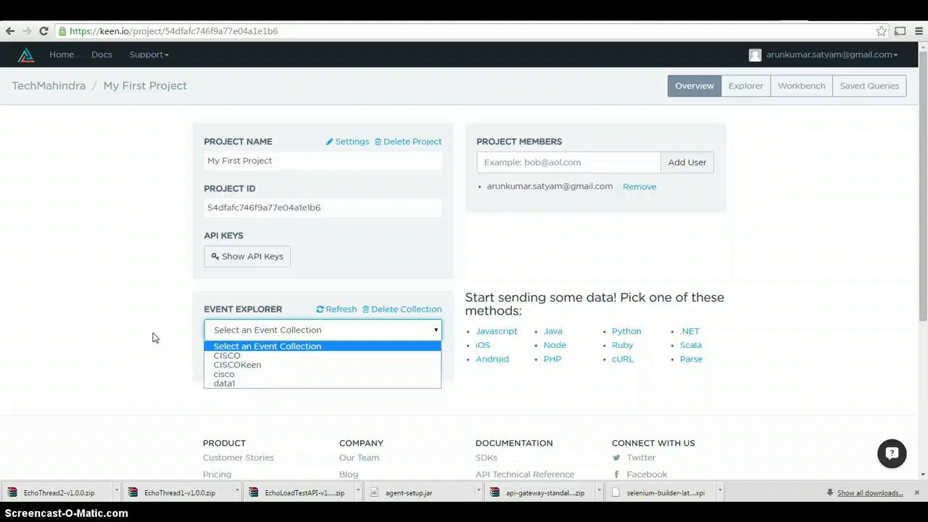
pyautogui.click(223, 355)
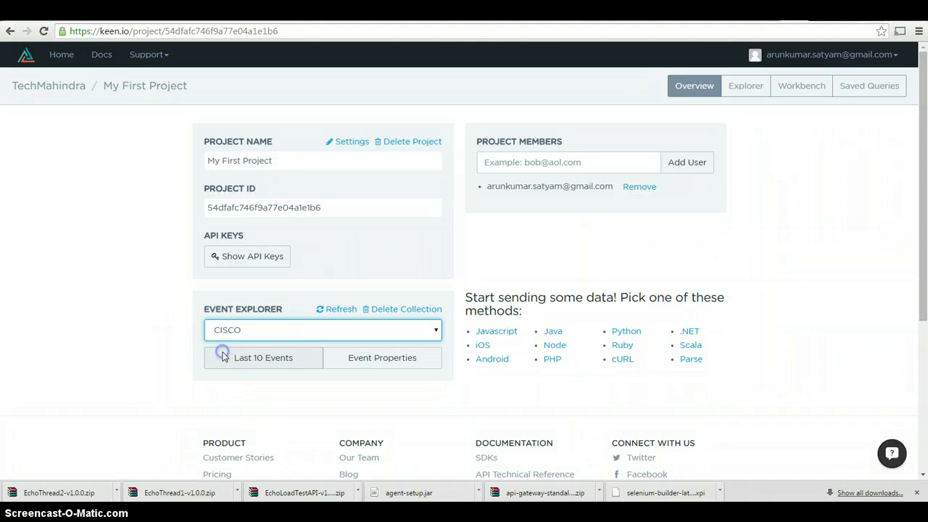
pyautogui.click(268, 363)
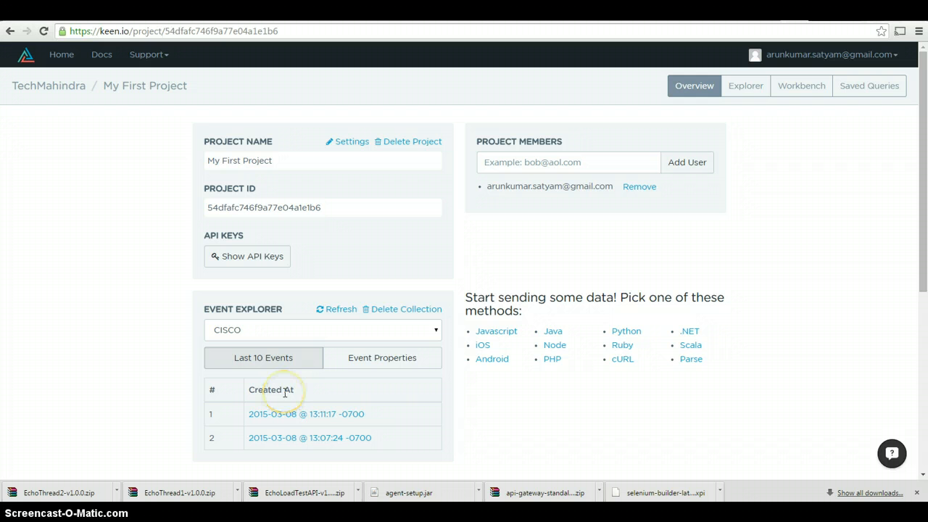
# Examine the newest CISCO event's JSON, including its mydata entry and Keen metadata, and close the details.
pyautogui.click(290, 414)
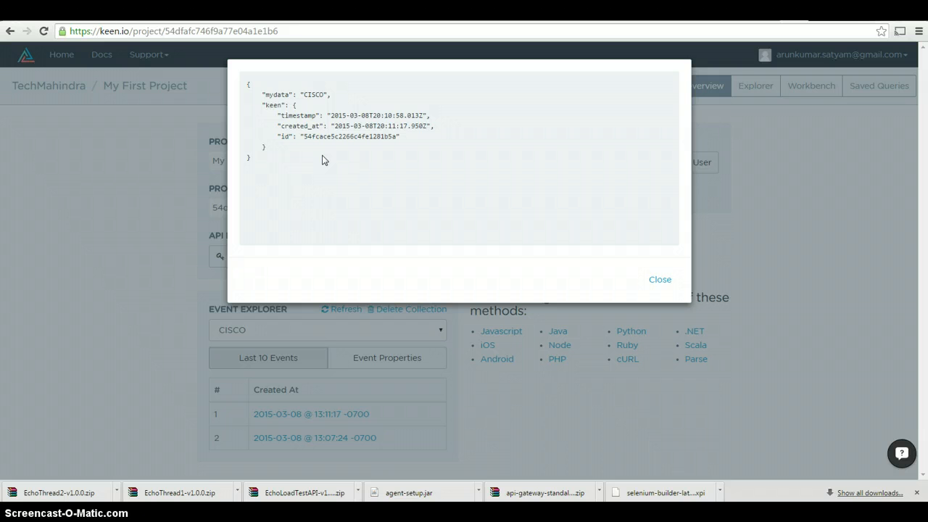
pyautogui.click(306, 157)
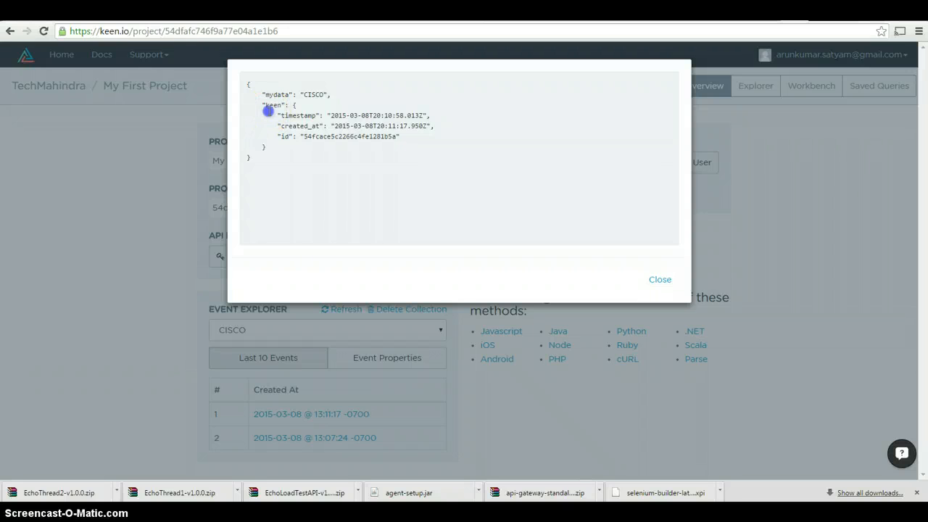
pyautogui.moveTo(268, 111); pyautogui.dragTo(287, 146)
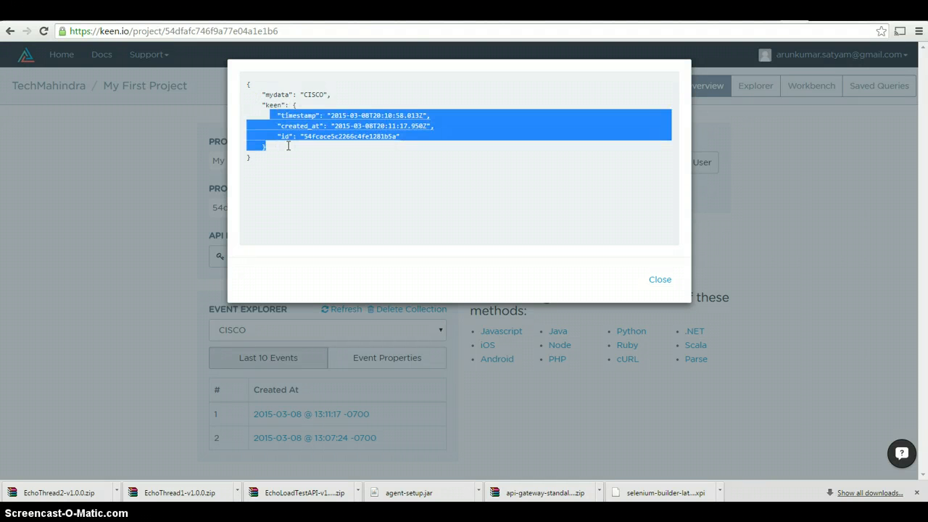
pyautogui.moveTo(332, 94); pyautogui.dragTo(260, 95)
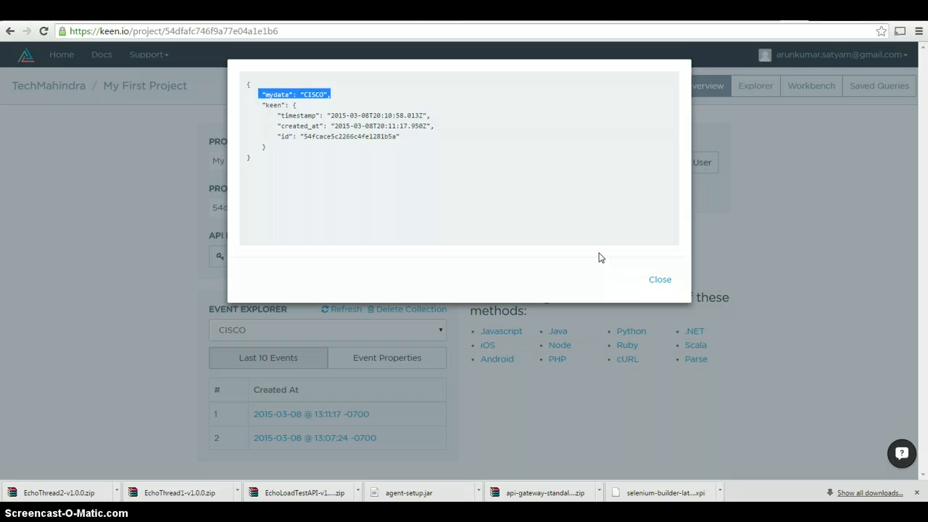
pyautogui.click(658, 280)
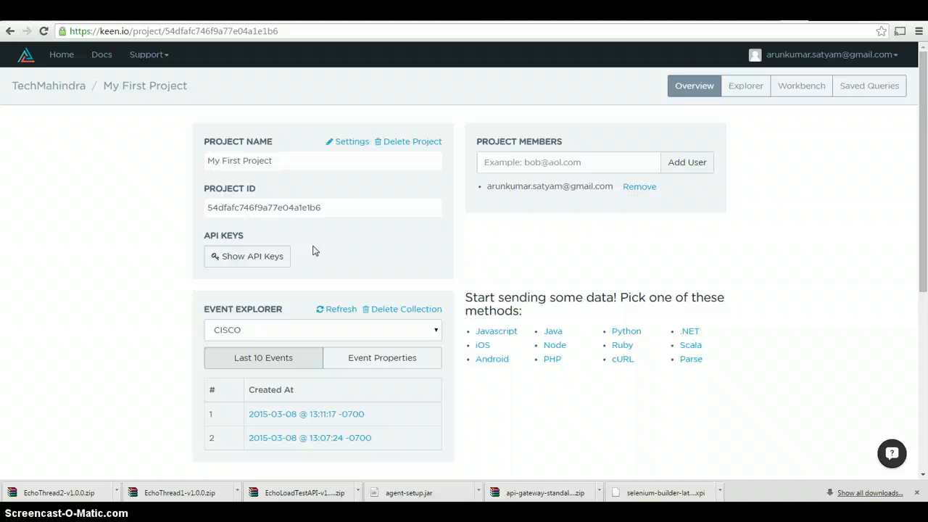
# View the project's write, read and master API keys and close the key details.
pyautogui.click(268, 264)
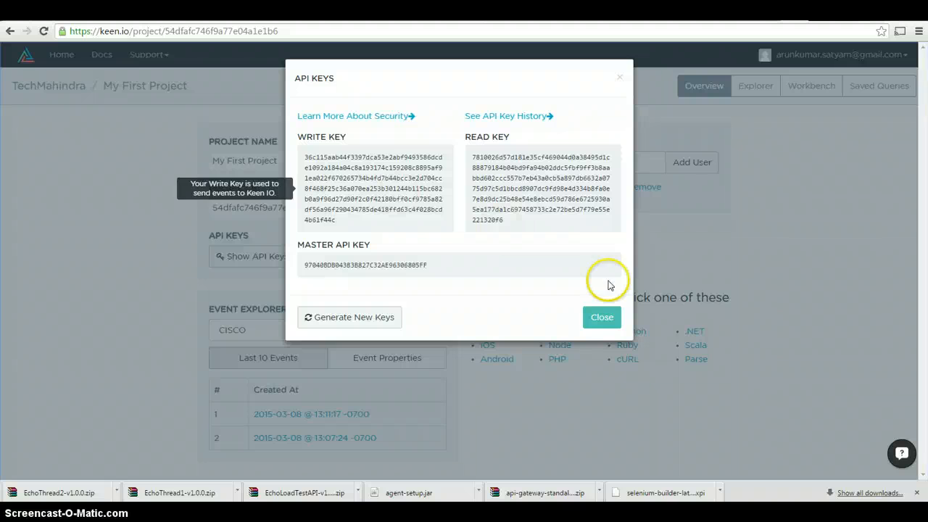
pyautogui.click(601, 318)
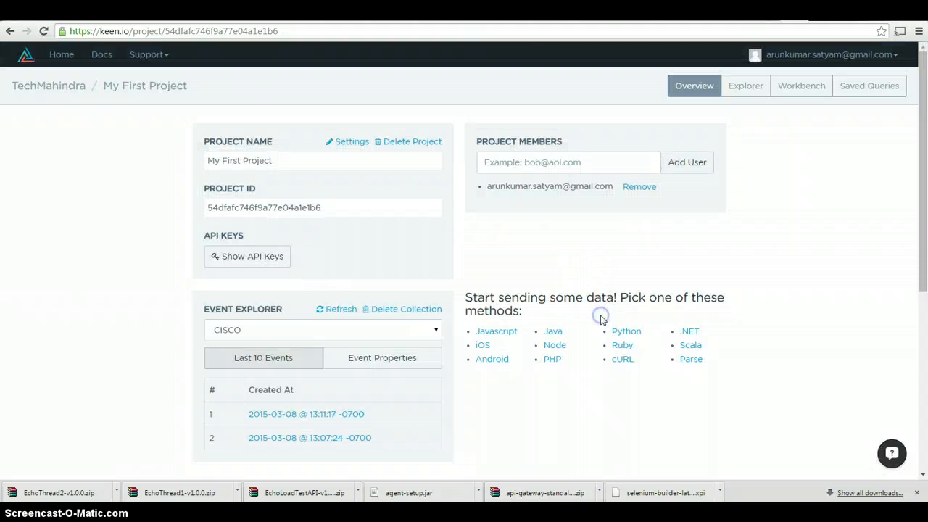
pyautogui.click(771, 191)
# Switch to Anypoint Studio and open keendemo.xml from the keendemo project's src/main/app folder.
pyautogui.click(658, 490)
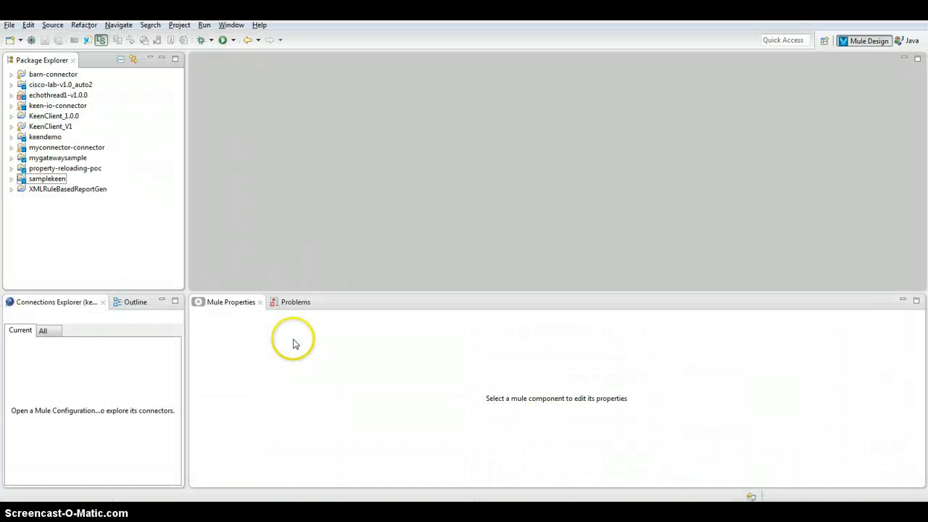
pyautogui.click(38, 140)
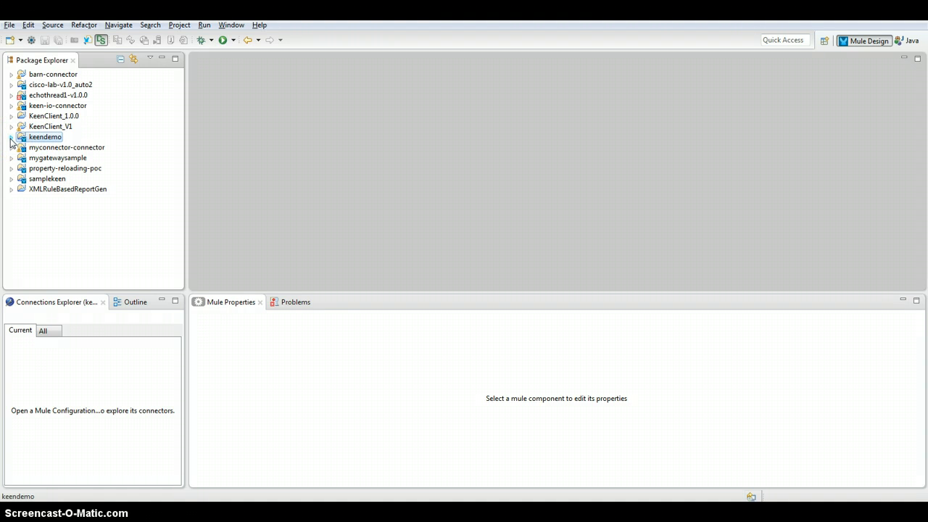
pyautogui.click(10, 137)
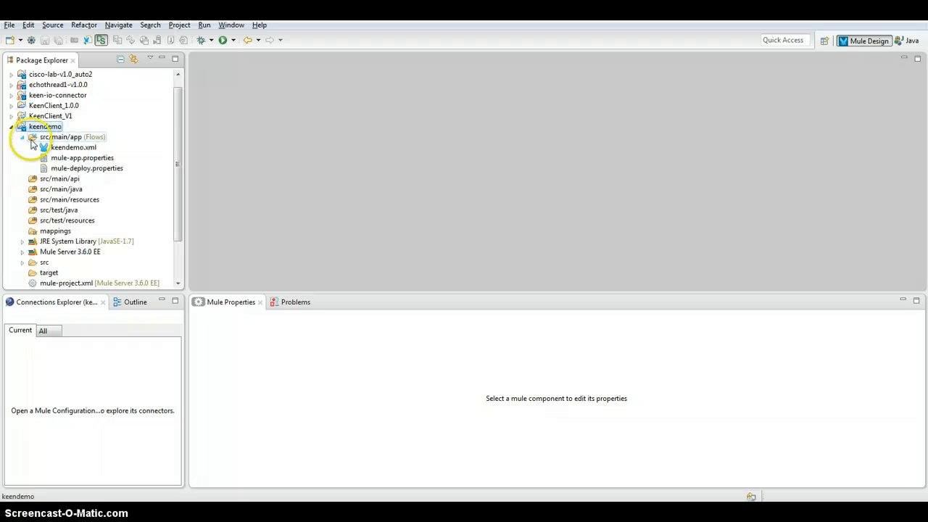
pyautogui.doubleClick(52, 149)
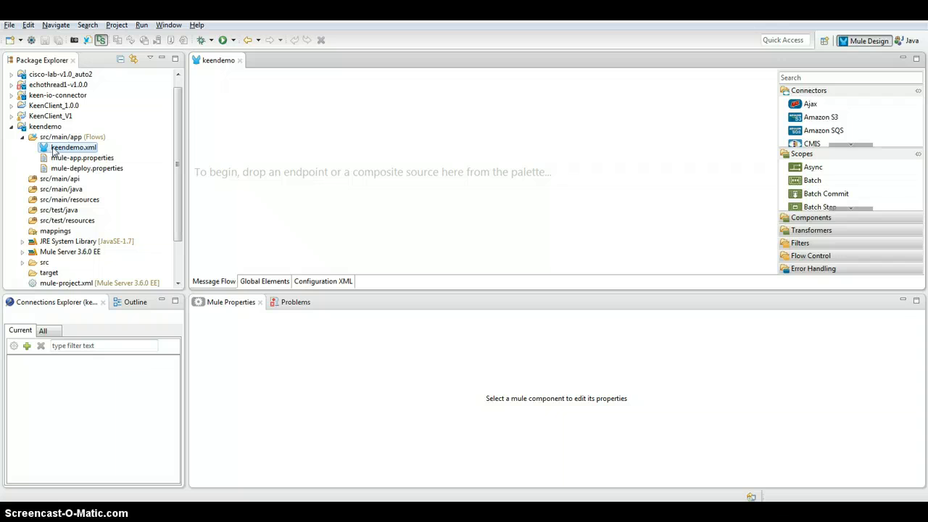
# Find the HTTP connector in the palette and place it on the empty canvas to start a flow.
pyautogui.click(813, 78)
pyautogui.write('http')
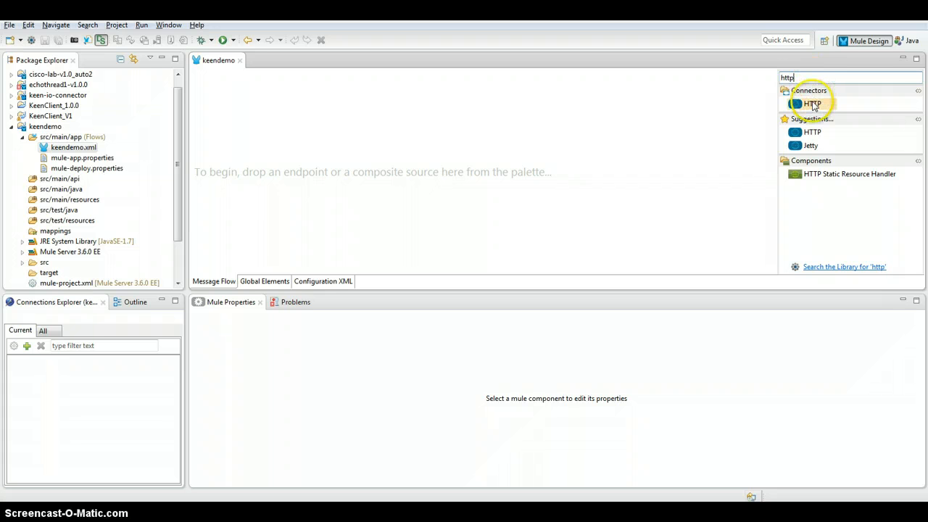
pyautogui.moveTo(812, 103); pyautogui.dragTo(492, 140)
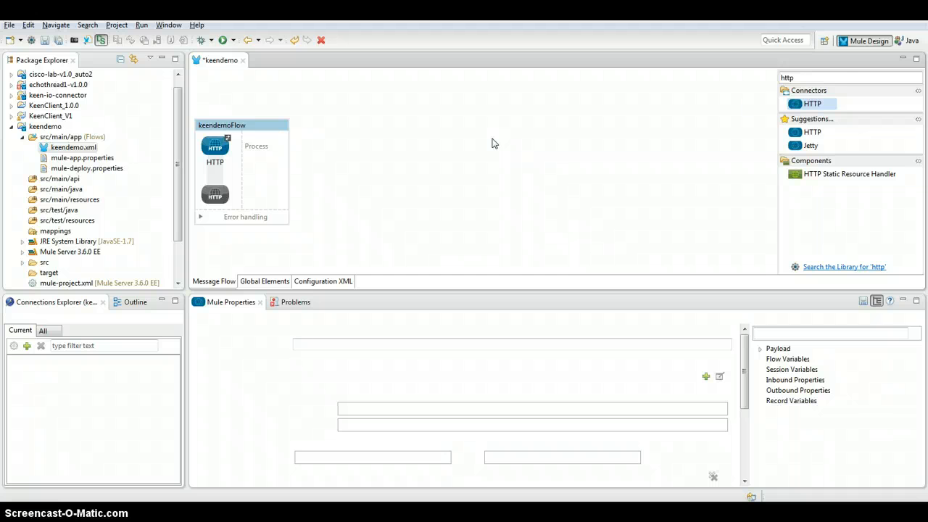
# Find the Logger component in the palette and add it after the HTTP connector in the flow.
pyautogui.click(825, 78)
pyautogui.moveTo(825, 78); pyautogui.dragTo(772, 77)
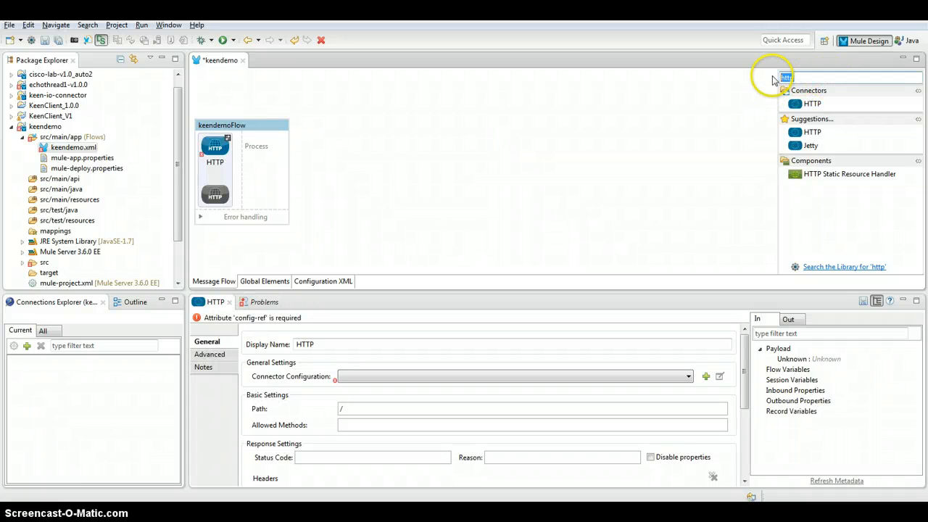
pyautogui.write('log')
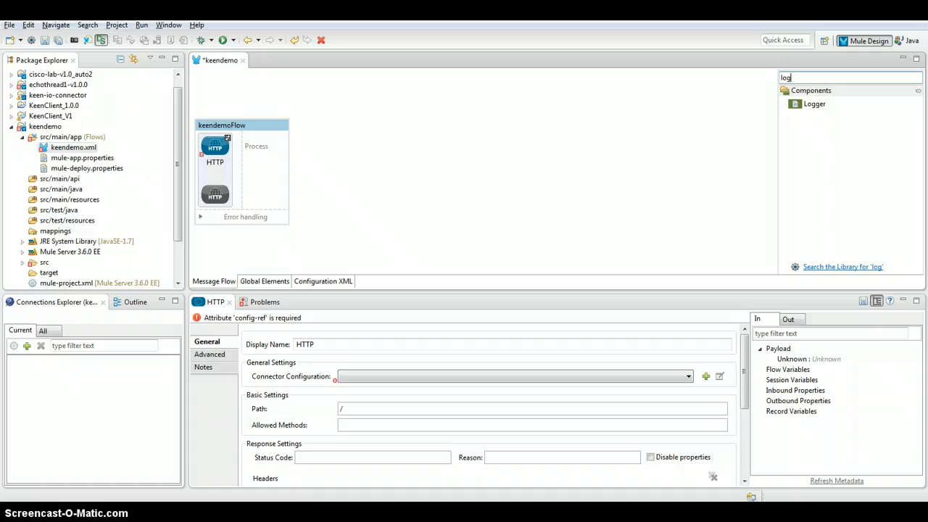
pyautogui.moveTo(815, 105); pyautogui.dragTo(260, 149)
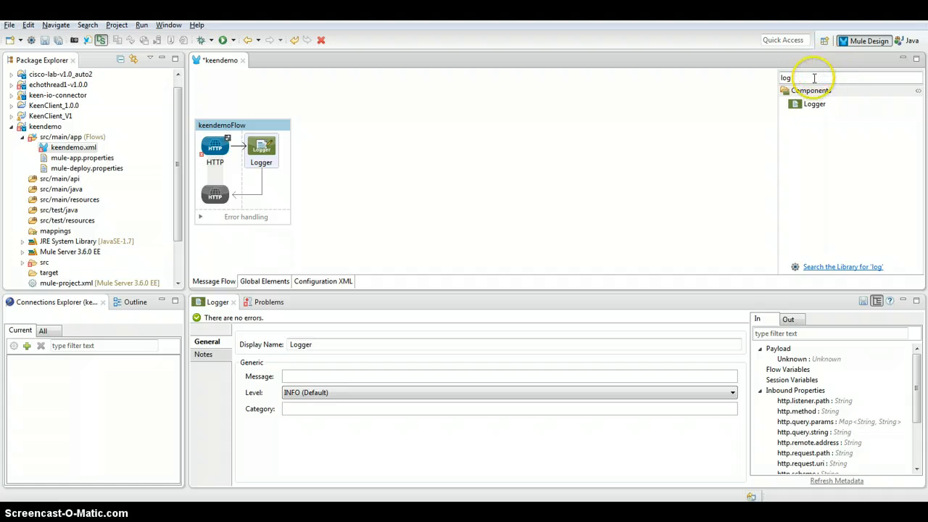
# Find the KeenIO connector in the palette and add it after the Logger in the flow.
pyautogui.moveTo(809, 77); pyautogui.dragTo(768, 75)
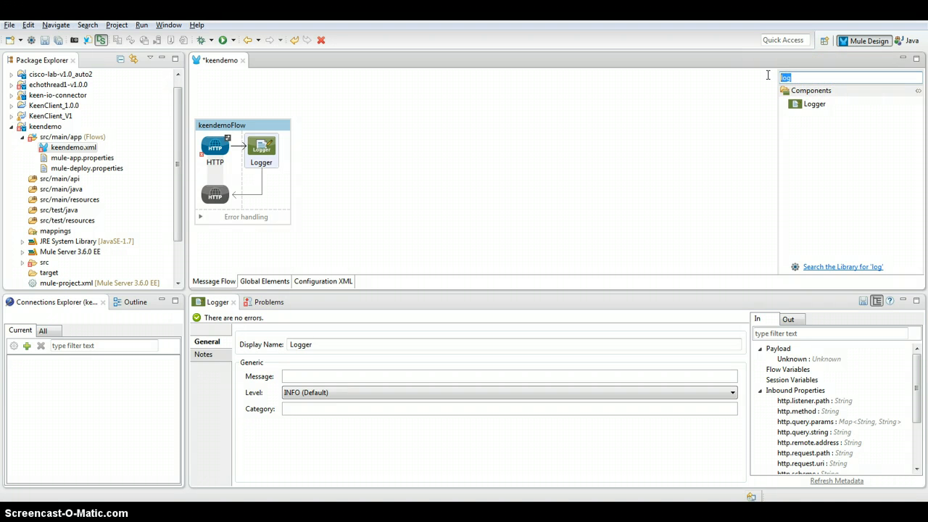
pyautogui.write('kee')
pyautogui.click(813, 109)
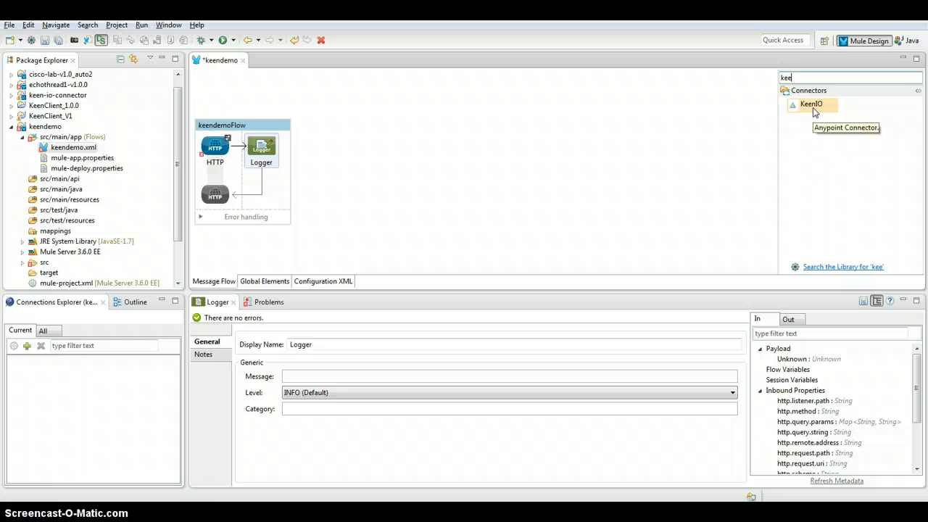
pyautogui.moveTo(813, 108); pyautogui.dragTo(279, 155)
pyautogui.click(317, 155)
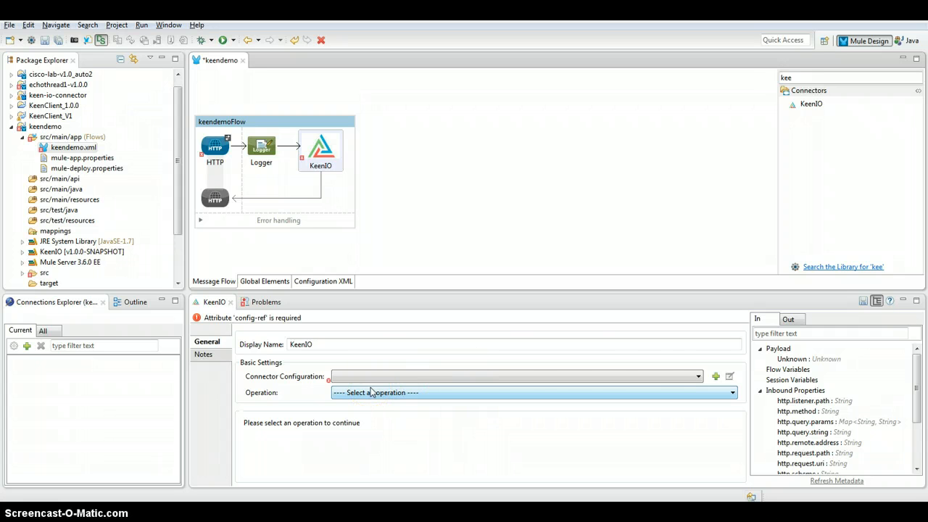
# Create a KeenIO connector configuration with the default values and set the connector's operation to SendMessage.
pyautogui.click(661, 377)
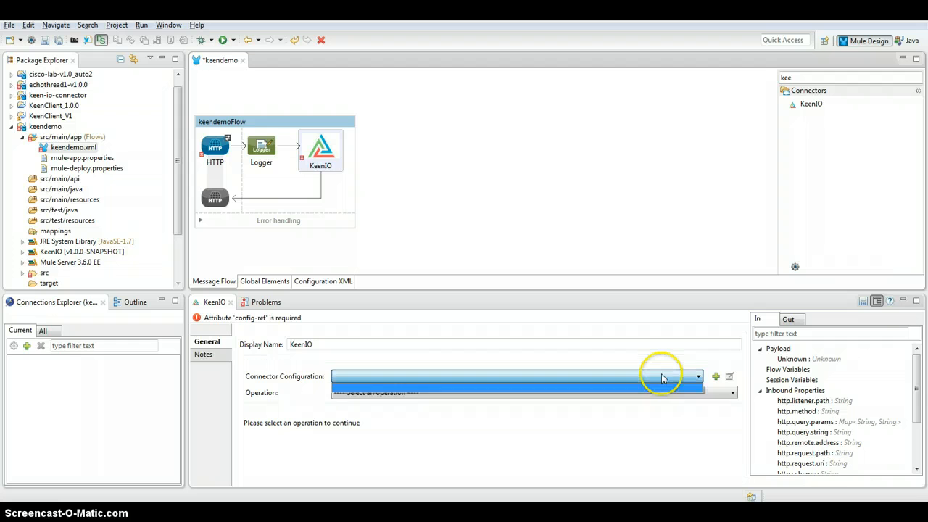
pyautogui.click(663, 378)
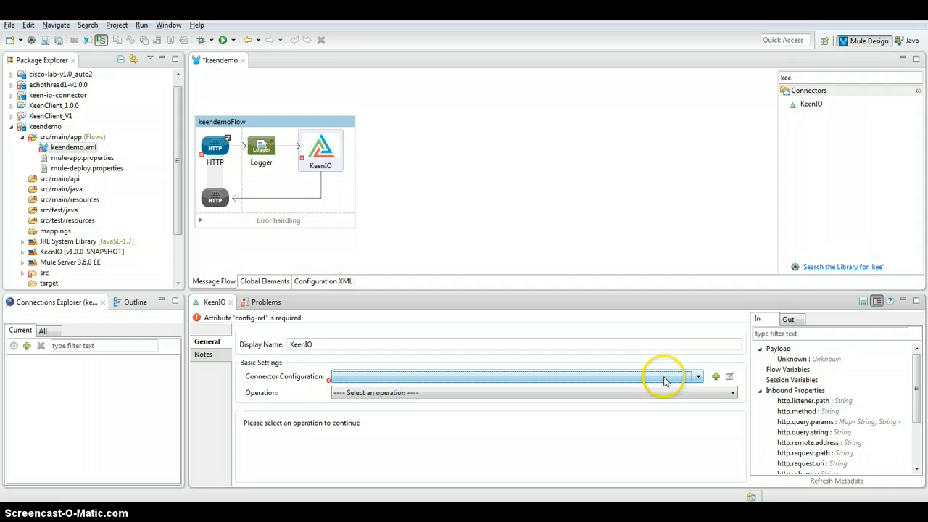
pyautogui.click(714, 377)
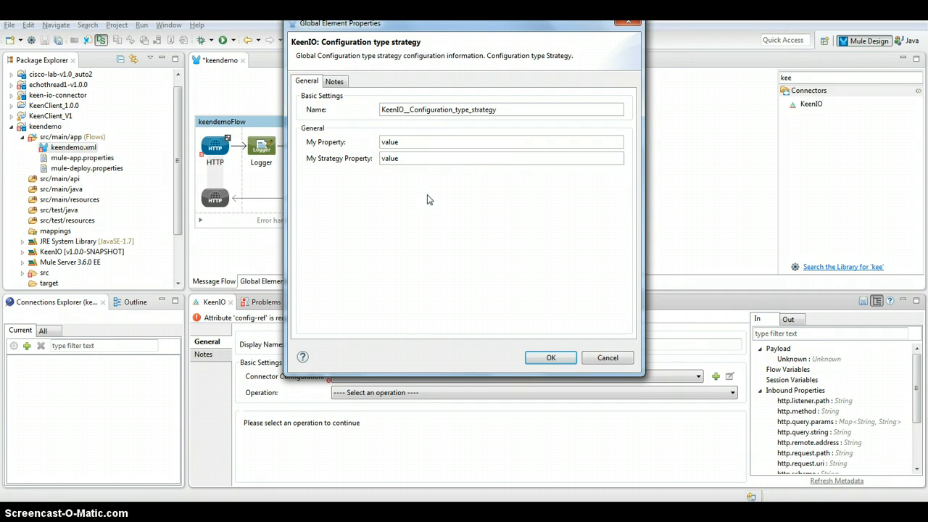
pyautogui.click(555, 357)
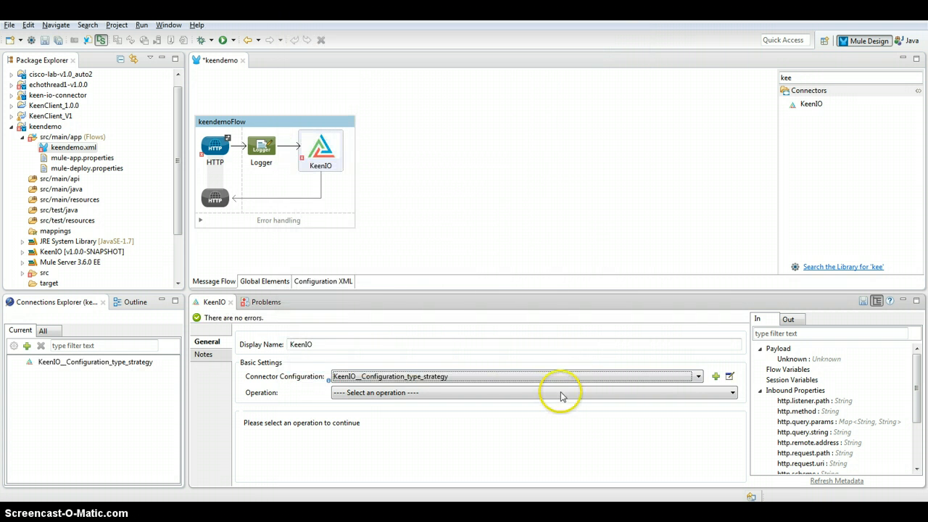
pyautogui.click(560, 393)
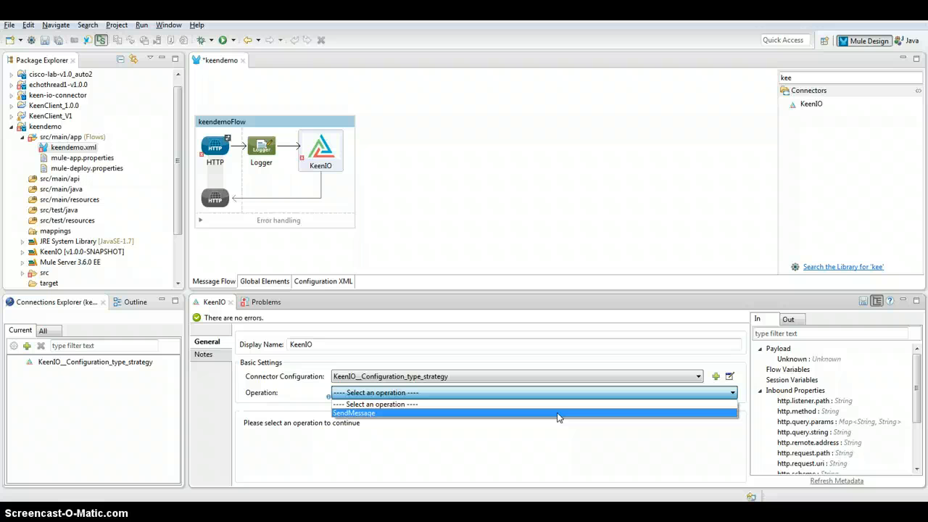
pyautogui.click(558, 412)
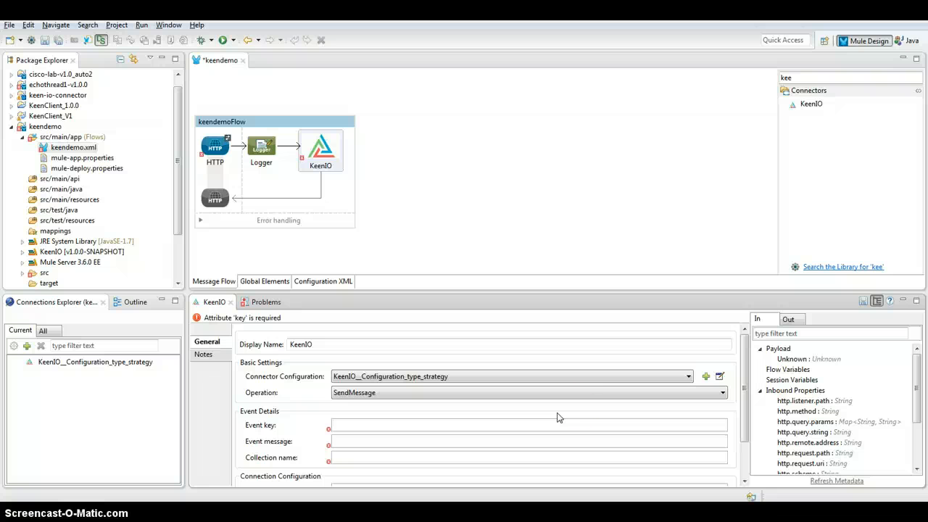
# Set the KeenIO event key to "name" and enter a person's first name as the event message.
pyautogui.moveTo(745, 357); pyautogui.dragTo(747, 414)
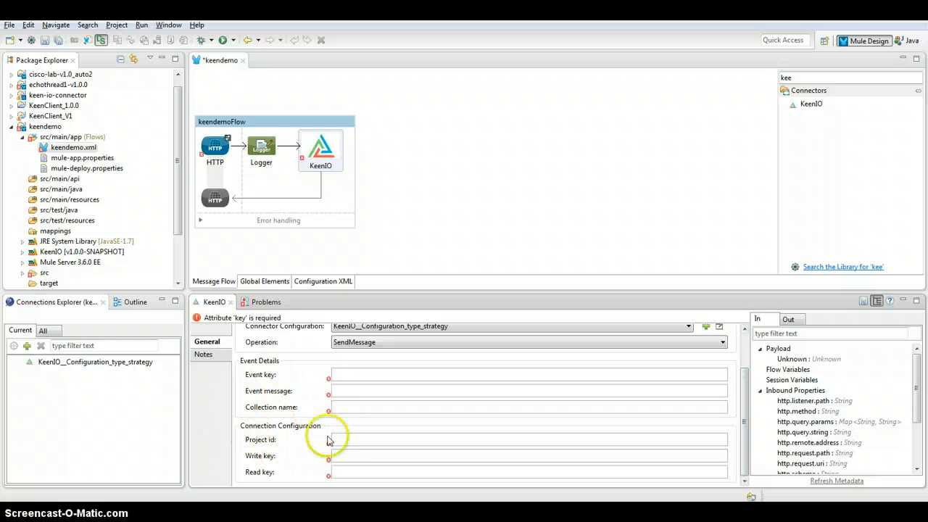
pyautogui.click(368, 377)
pyautogui.write('name')
pyautogui.click(384, 390)
pyautogui.write('Arunkumar')
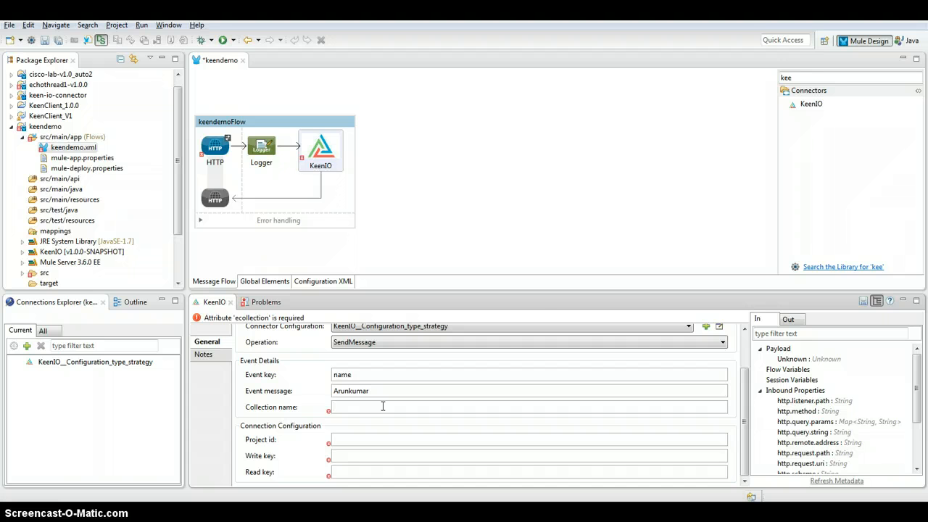
# Set the KeenIO event's collection name to "MuleSoft".
pyautogui.hotkey('alt', 'Tab')
pyautogui.click(392, 409)
pyautogui.write('MuleSOFT')
pyautogui.press('BackSpace')
pyautogui.press('BackSpace')
pyautogui.press('BackSpace')
pyautogui.write('oft')
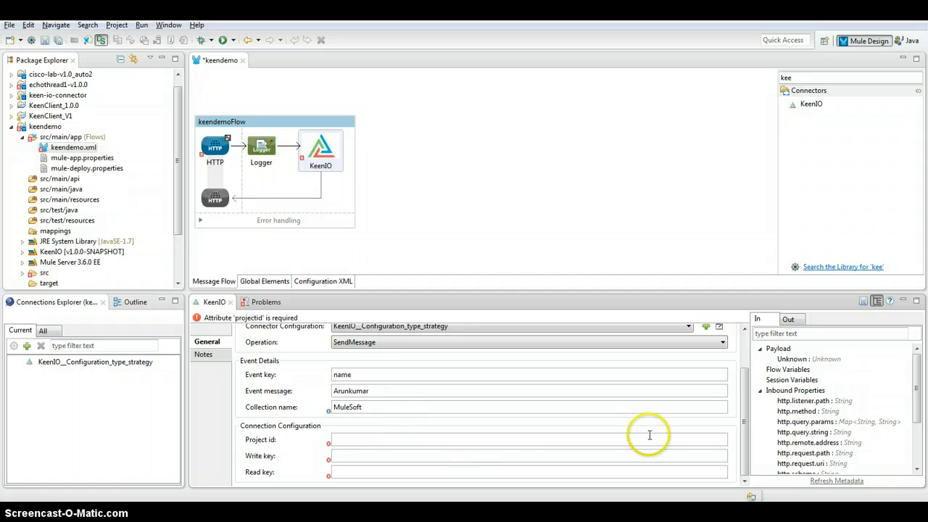
# Copy the project ID from the Keen IO project page and paste it as the KeenIO connector's project id in Anypoint Studio.
pyautogui.click(566, 442)
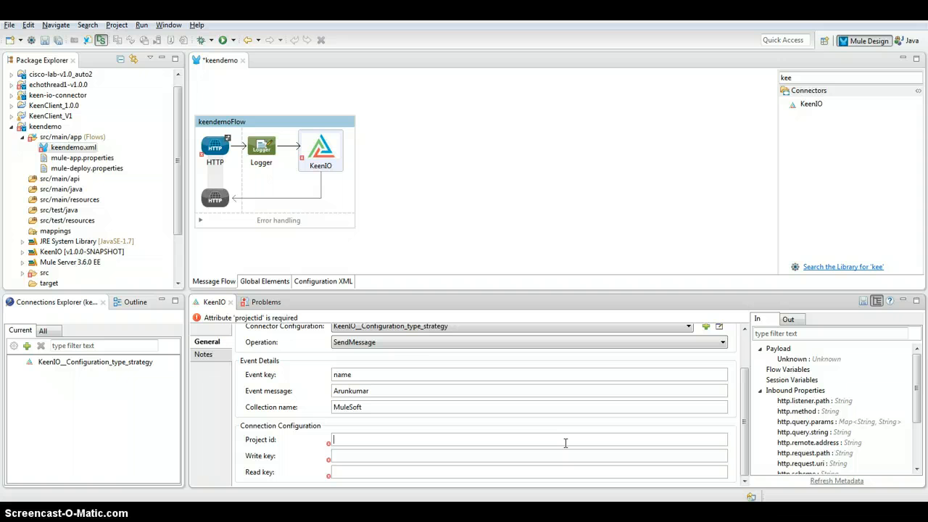
pyautogui.hotkey('alt', 'Tab')
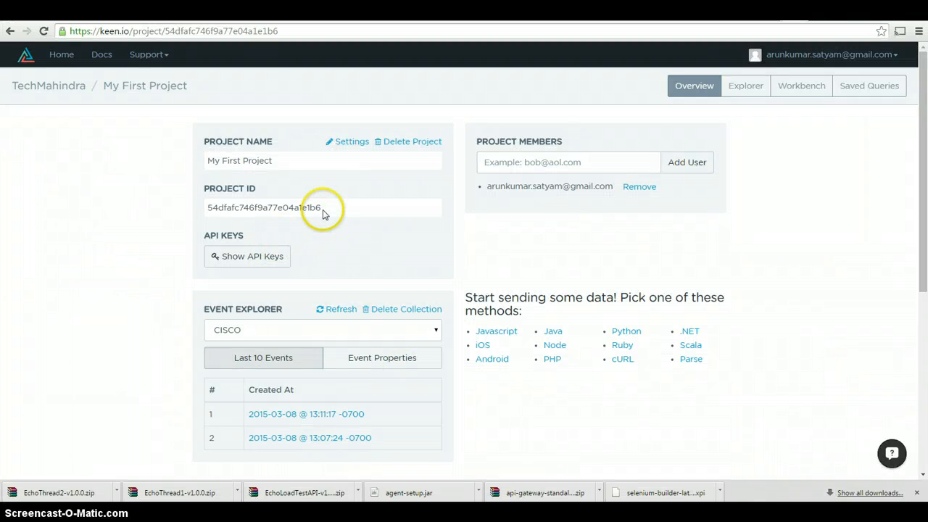
pyautogui.moveTo(324, 210); pyautogui.dragTo(196, 206)
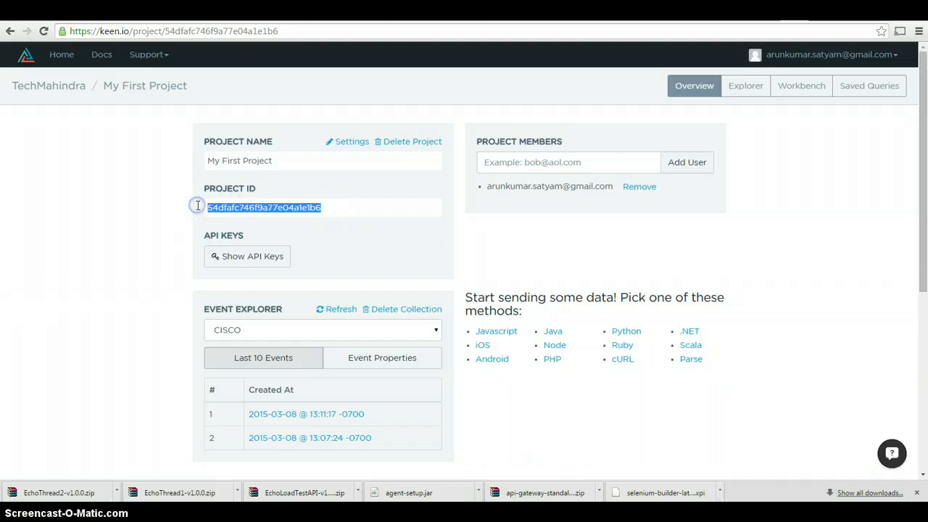
pyautogui.hotkey('ctrl', 'c')
pyautogui.hotkey('alt', 'Tab')
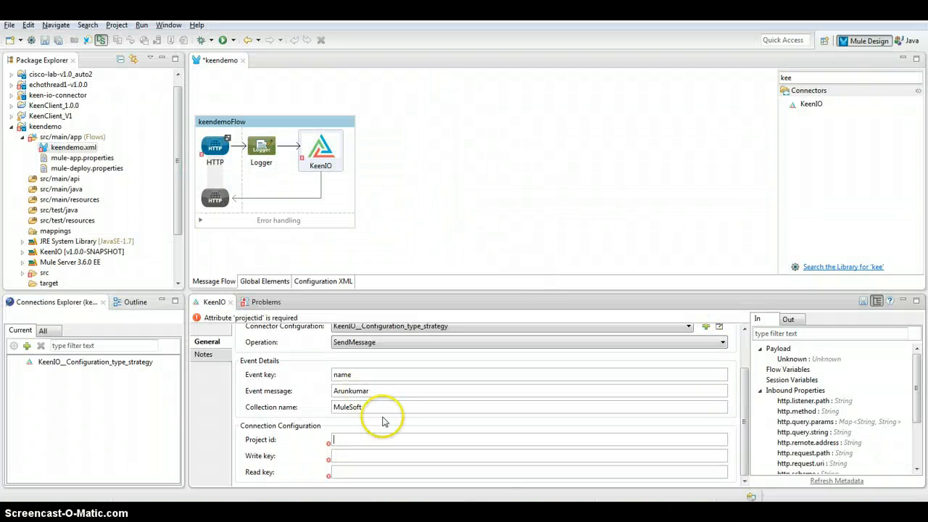
pyautogui.hotkey('ctrl', 'v')
pyautogui.click(378, 455)
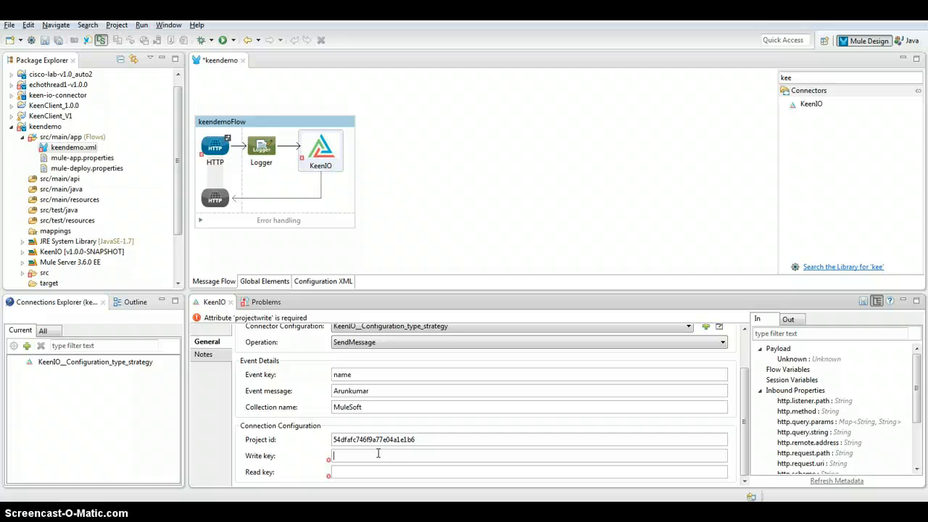
# Switch to the Keen IO project page, view the project's API keys and close them.
pyautogui.hotkey('alt', 'Tab')
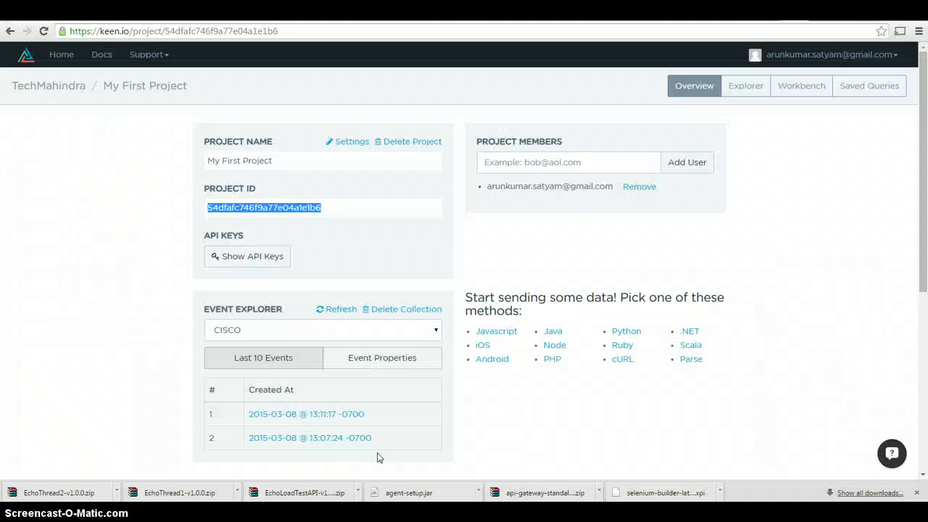
pyautogui.hotkey('alt', 'Tab')
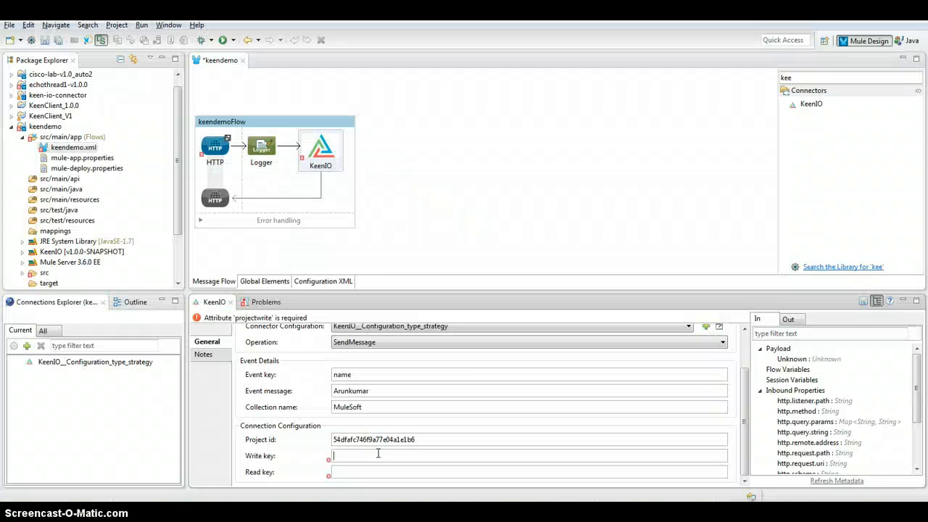
pyautogui.hotkey('alt', 'Tab')
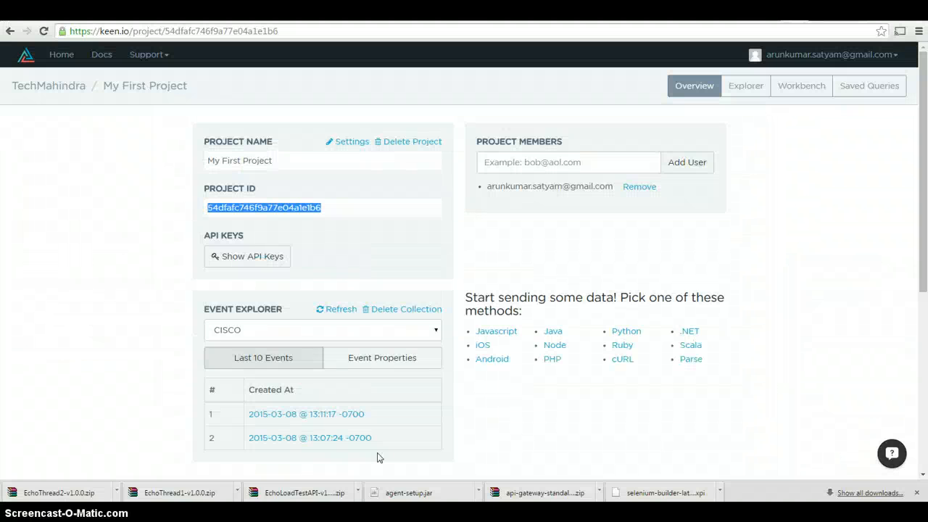
pyautogui.click(254, 258)
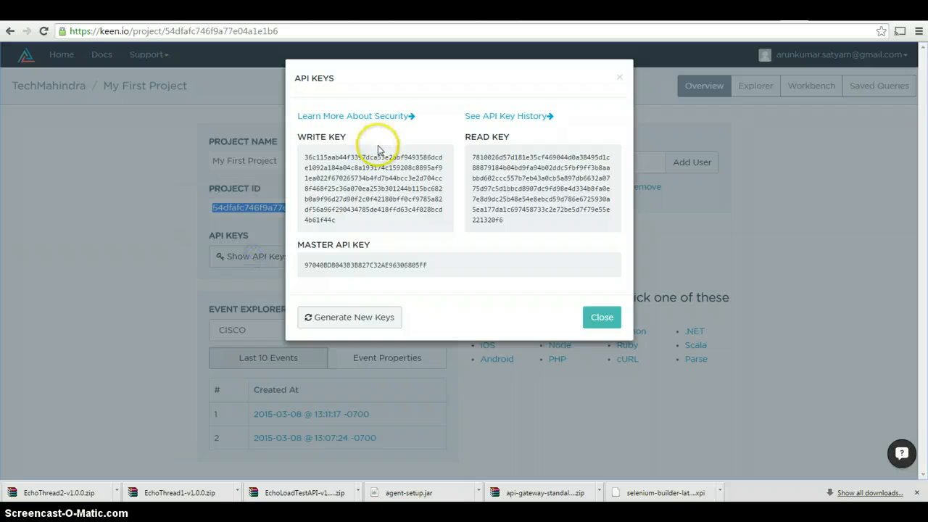
pyautogui.click(604, 317)
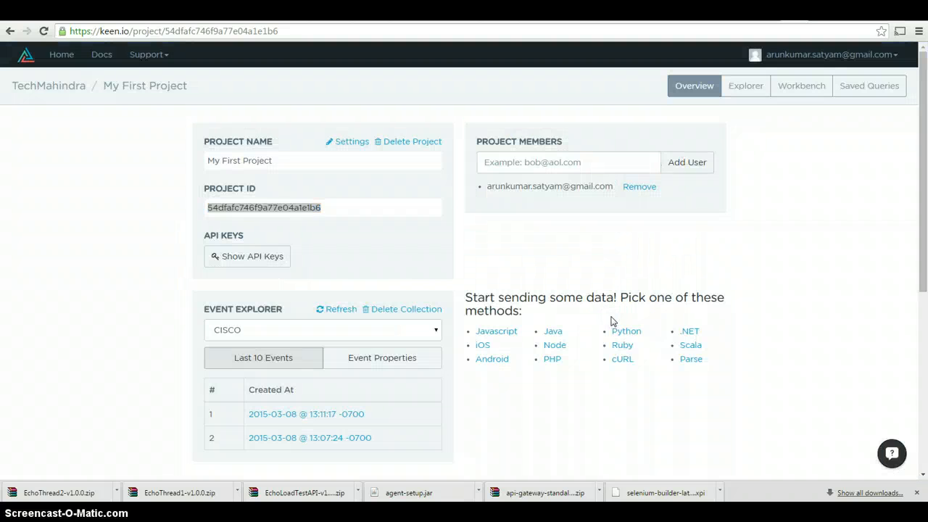
# Switch to Notepad++ and copy the entire write key from line 1 of the "new 33" file.
pyautogui.hotkey('alt', 'Tab')
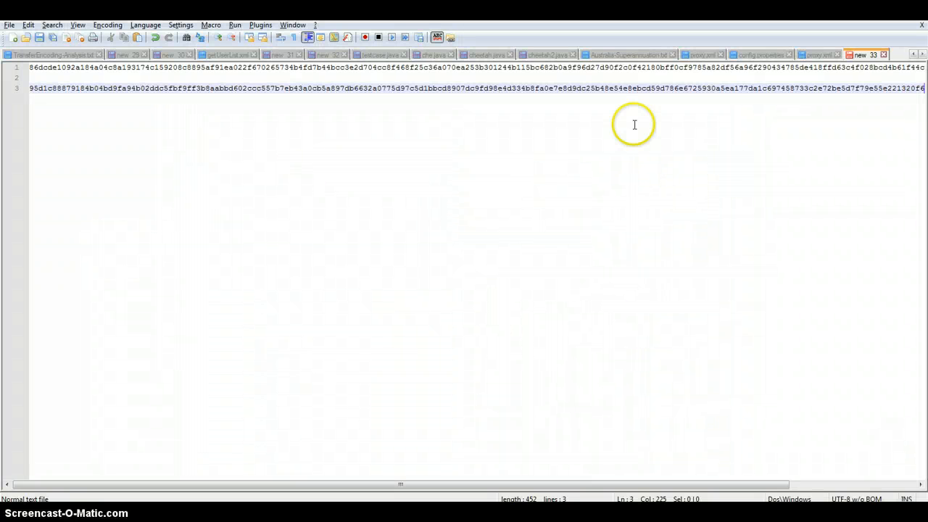
pyautogui.click(541, 68)
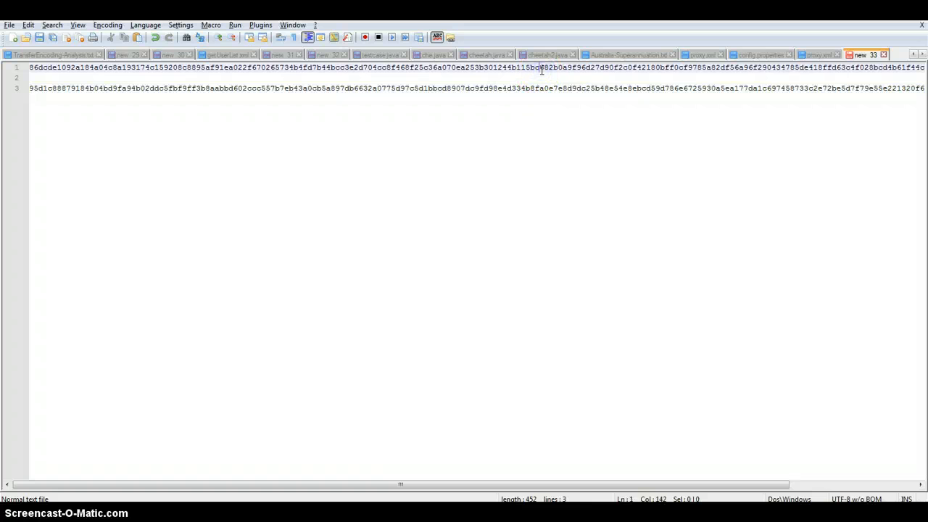
pyautogui.hotkey('ctrl', 'a')
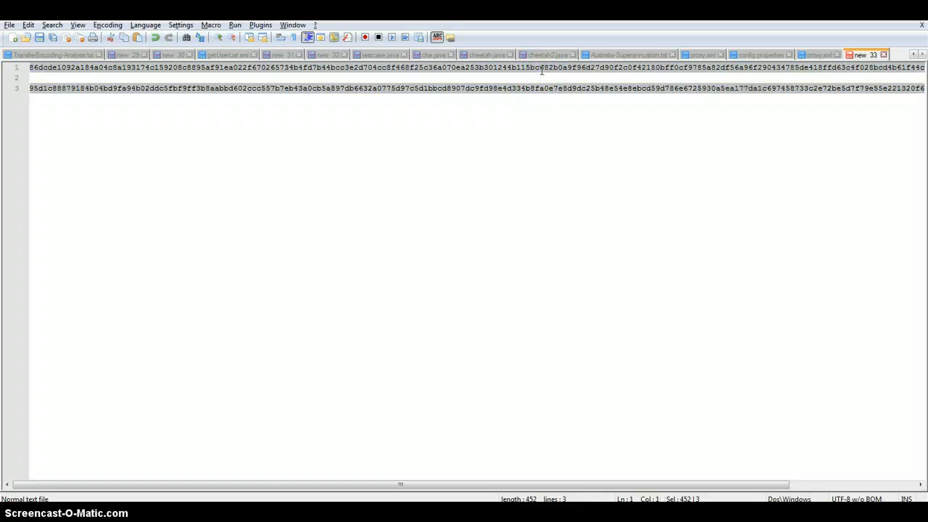
pyautogui.click(252, 69)
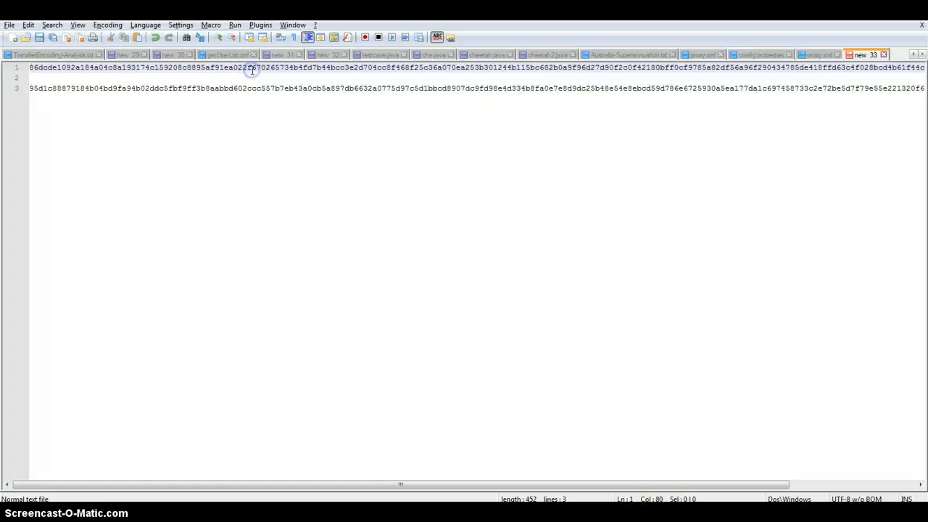
pyautogui.hotkey('ctrl', 'a')
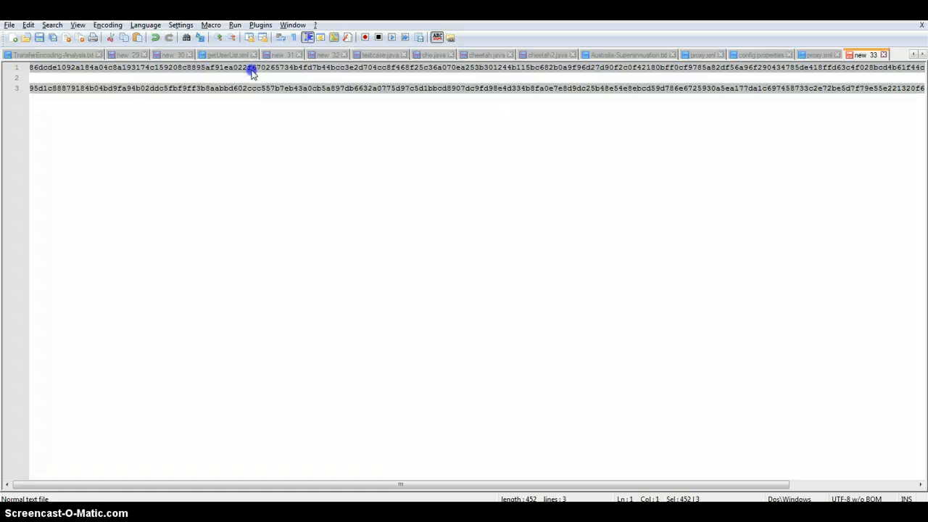
pyautogui.click(252, 69)
pyautogui.press('Left')
pyautogui.press('Left')
pyautogui.press('Left')
pyautogui.press('Left')
pyautogui.press('Left')
pyautogui.press('Left')
pyautogui.press('Left')
pyautogui.press('Left')
pyautogui.press('Left')
pyautogui.press('Left')
pyautogui.press('Left')
pyautogui.press('Left')
pyautogui.press('Left')
pyautogui.press('Left')
pyautogui.press('Left')
pyautogui.press('Left')
pyautogui.press('Left')
pyautogui.press('Left')
pyautogui.press('Left')
pyautogui.press('Left')
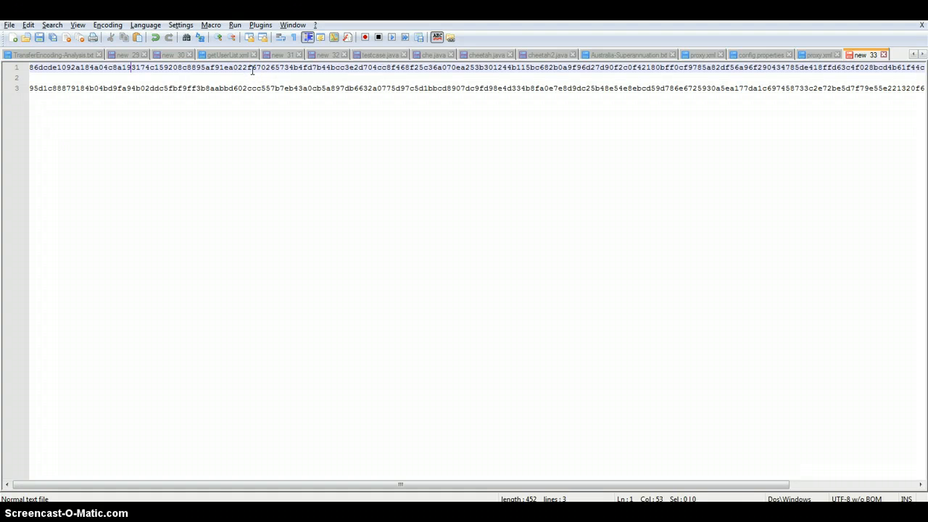
pyautogui.press('Left')
pyautogui.press('Left')
pyautogui.press('Left')
pyautogui.press('Left')
pyautogui.press('Left')
pyautogui.press('Left')
pyautogui.press('Left')
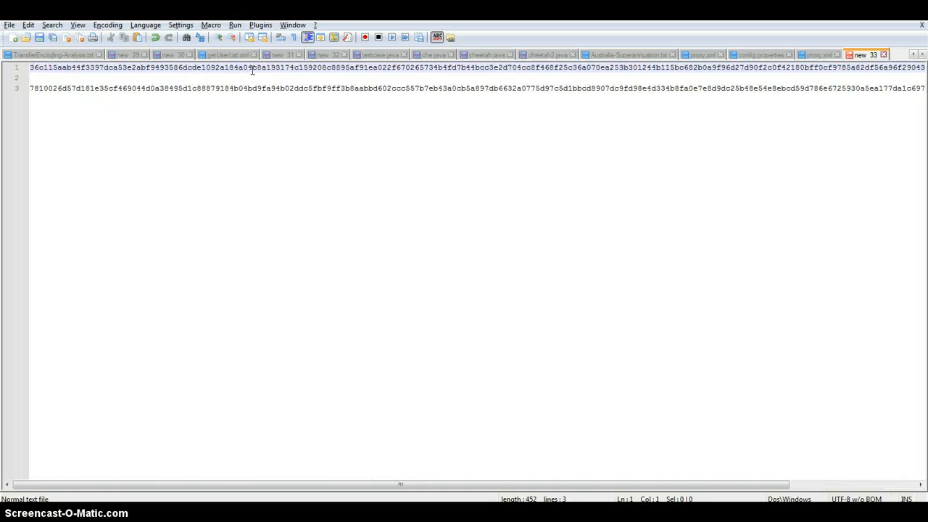
pyautogui.hotkey('shift', 'End')
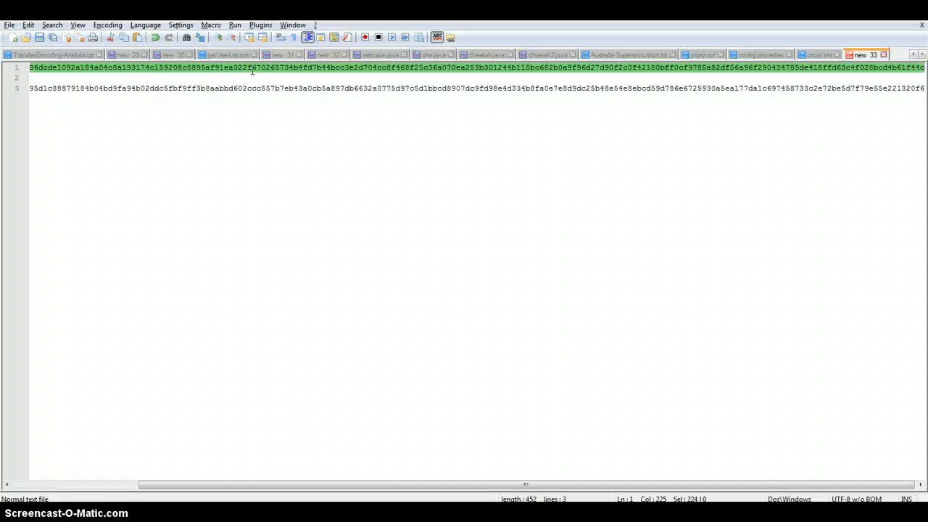
# Go back to the Keen IO project page and check the write and read API keys again.
pyautogui.hotkey('alt', 'Tab')
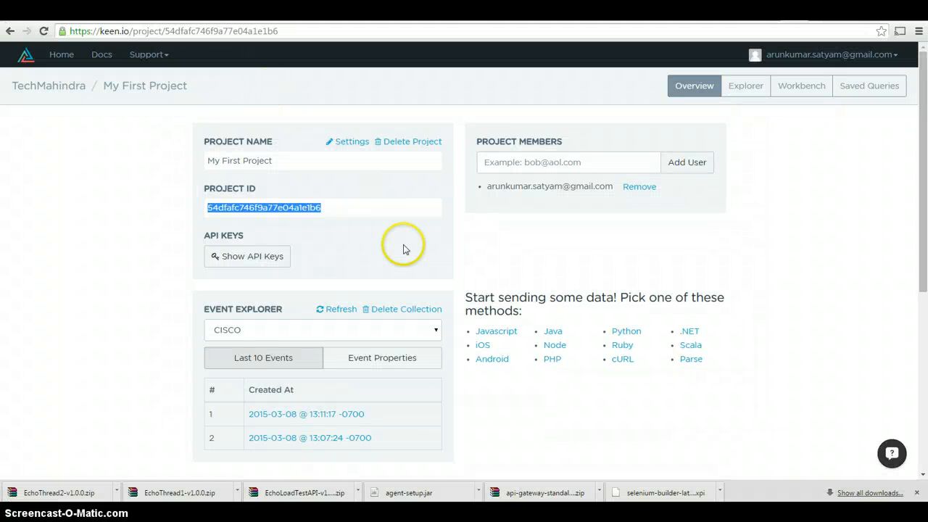
pyautogui.click(247, 257)
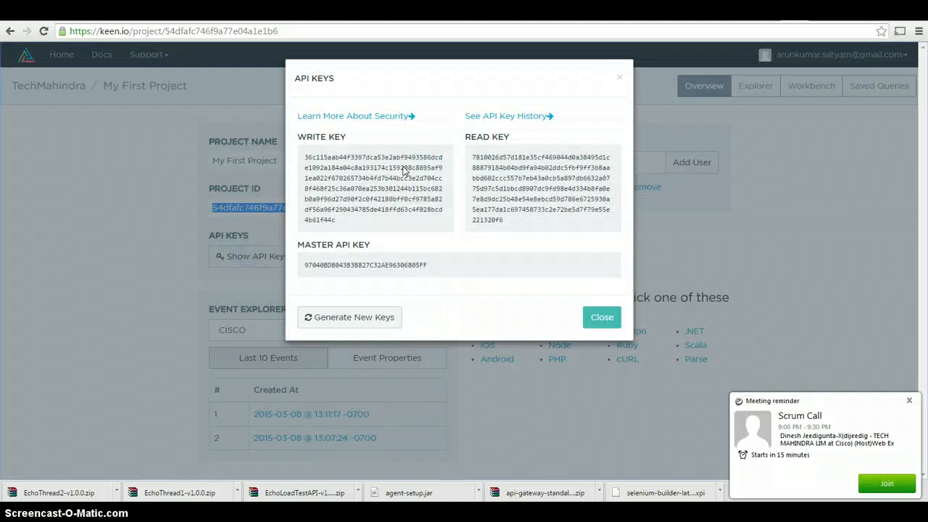
pyautogui.click(617, 78)
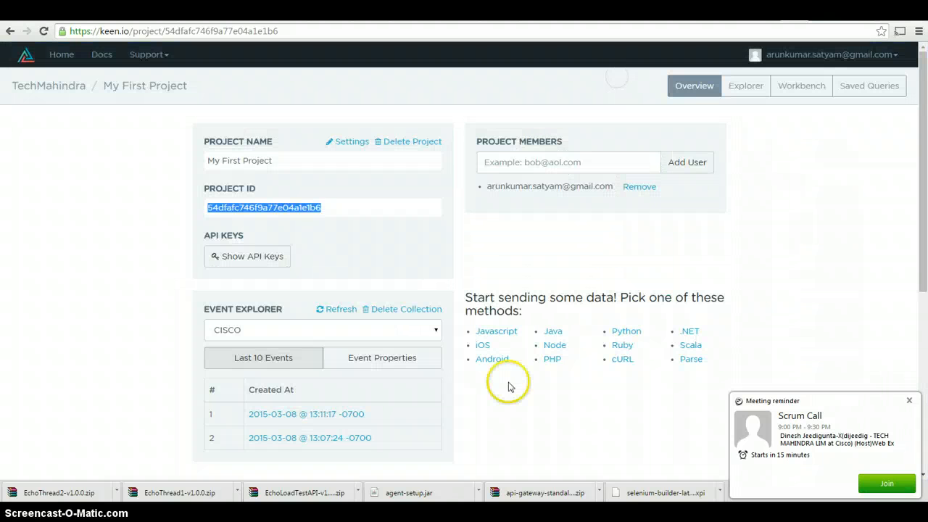
# Return to Anypoint Studio, paste the copied API write key as the connector's write key, and dismiss the meeting reminder.
pyautogui.hotkey('alt', 'Tab')
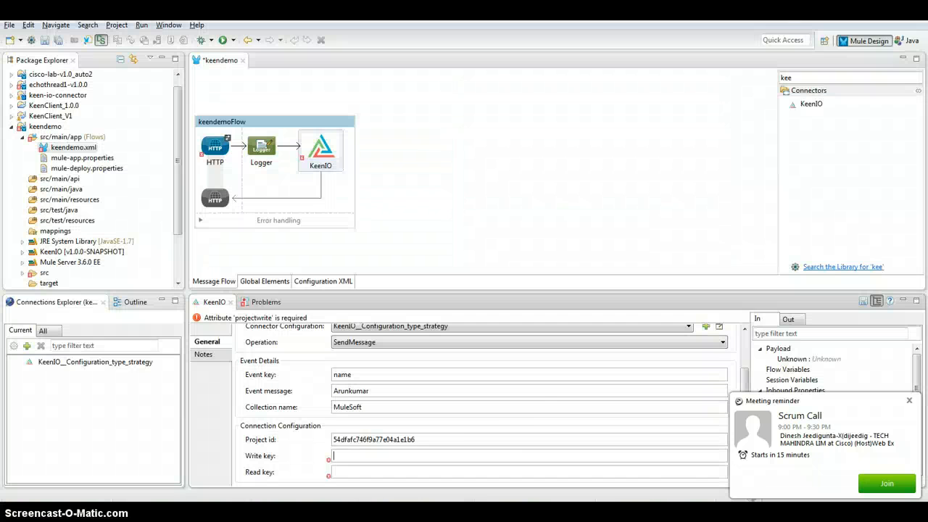
pyautogui.hotkey('ctrl', 'v')
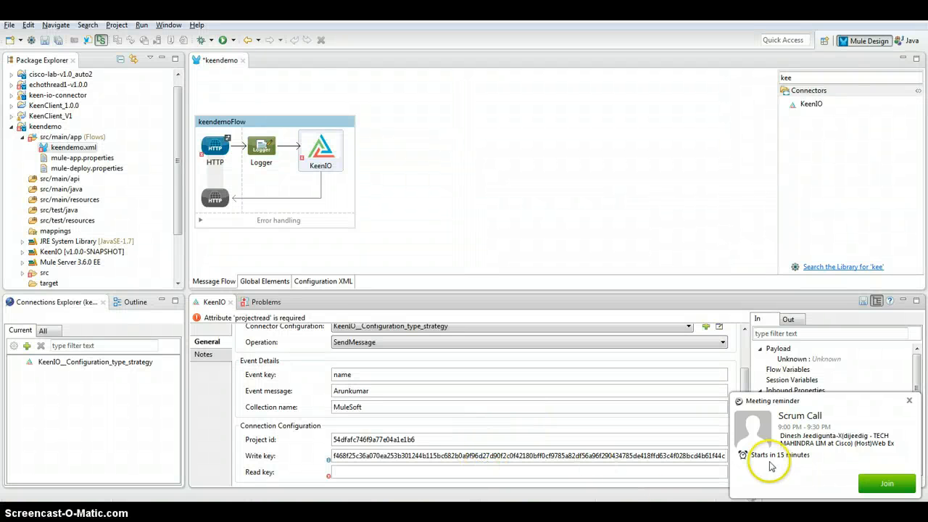
pyautogui.click(908, 403)
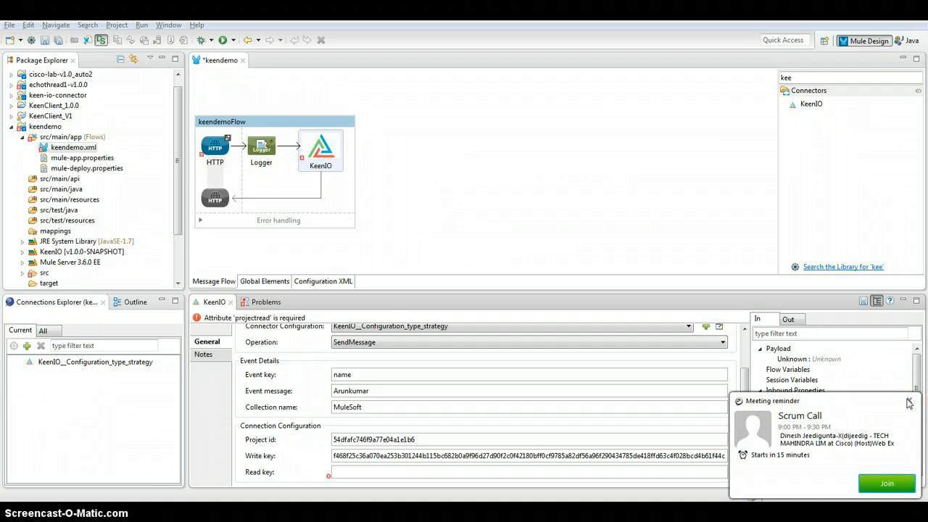
pyautogui.click(551, 471)
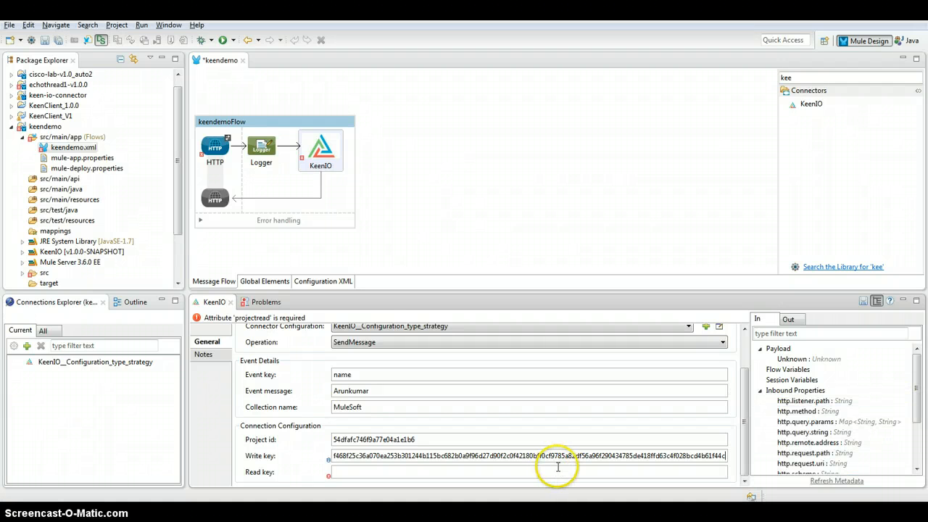
# Switch to Notepad++ and try to select the entire read key on line 3 of the "new 33" file.
pyautogui.hotkey('alt', 'Tab')
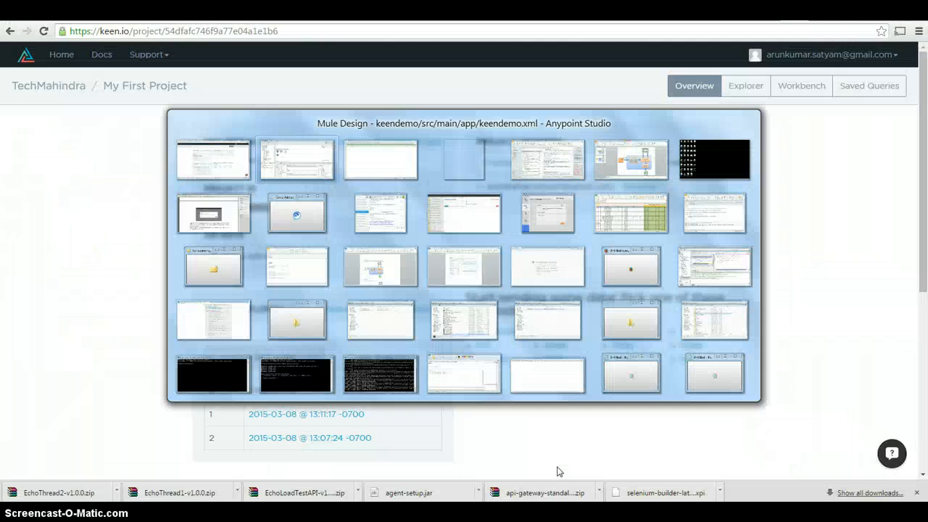
pyautogui.hotkey('alt', 'Tab')
pyautogui.hotkey('alt', 'Tab')
pyautogui.hotkey('alt', 'shift', 'Tab')
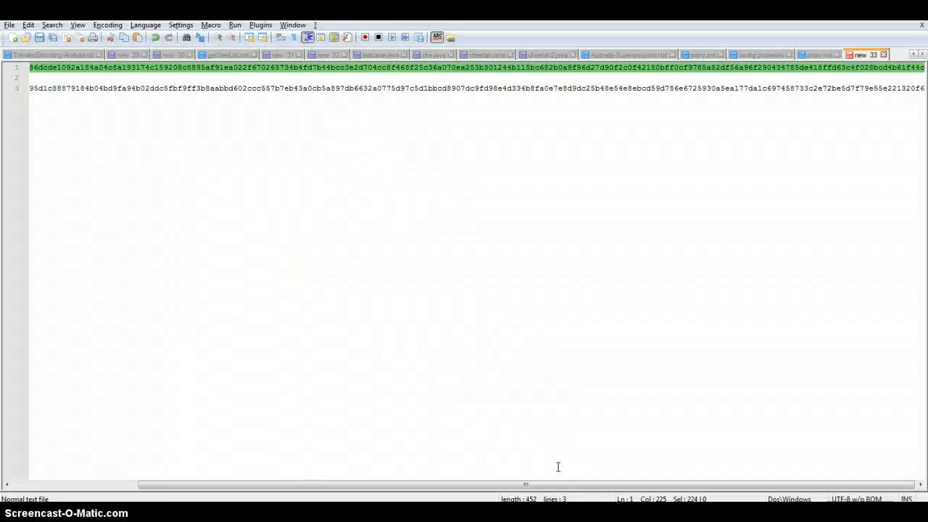
pyautogui.click(33, 88)
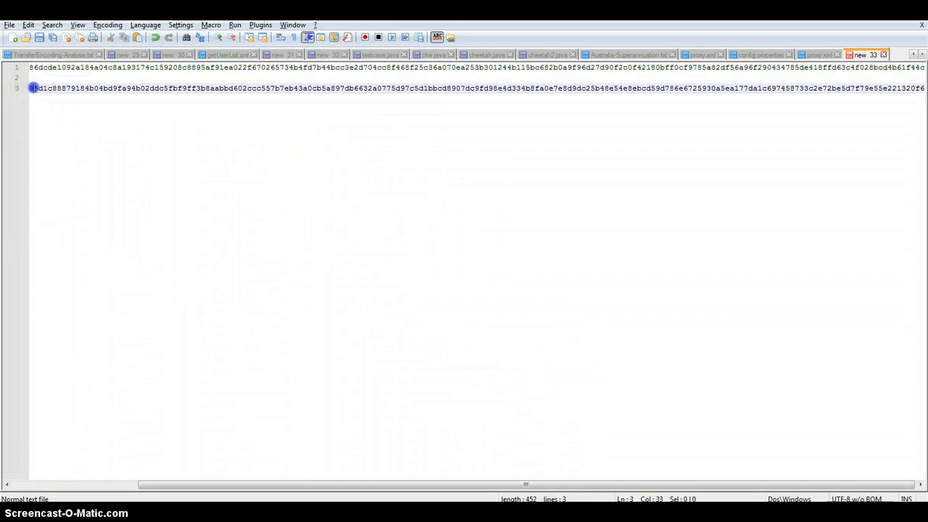
pyautogui.press('Left')
pyautogui.press('Left')
pyautogui.press('Left')
pyautogui.press('Left')
pyautogui.press('Left')
pyautogui.press('Left')
pyautogui.press('Left')
pyautogui.press('Left')
pyautogui.press('Left')
pyautogui.press('Left')
pyautogui.press('Left')
pyautogui.press('Left')
pyautogui.press('Left')
pyautogui.press('Left')
pyautogui.press('Left')
pyautogui.press('Left')
pyautogui.press('Left')
pyautogui.press('Left')
pyautogui.press('Left')
pyautogui.press('Left')
pyautogui.press('Left')
pyautogui.press('Left')
pyautogui.press('Left')
pyautogui.press('Left')
pyautogui.press('Left')
pyautogui.press('Left')
pyautogui.press('Left')
pyautogui.press('Left')
pyautogui.press('Left')
pyautogui.press('Left')
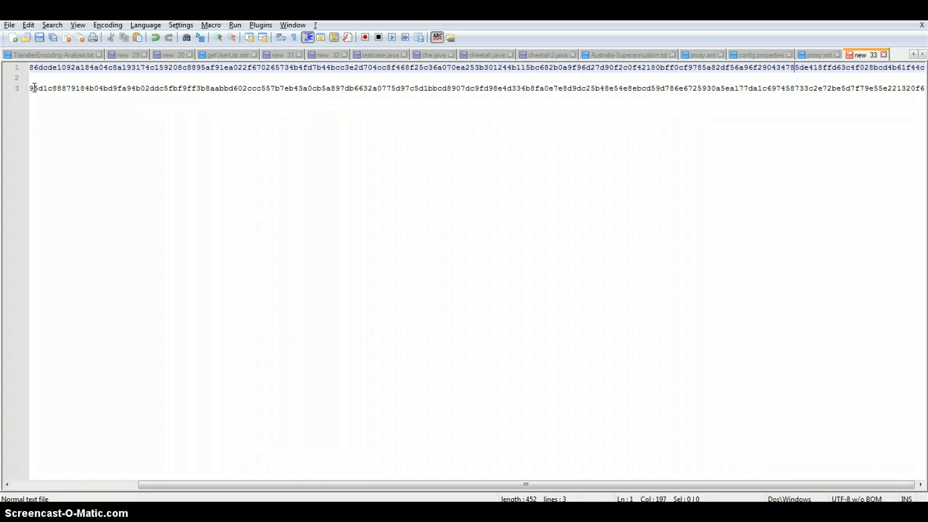
pyautogui.hotkey('shift', 'End')
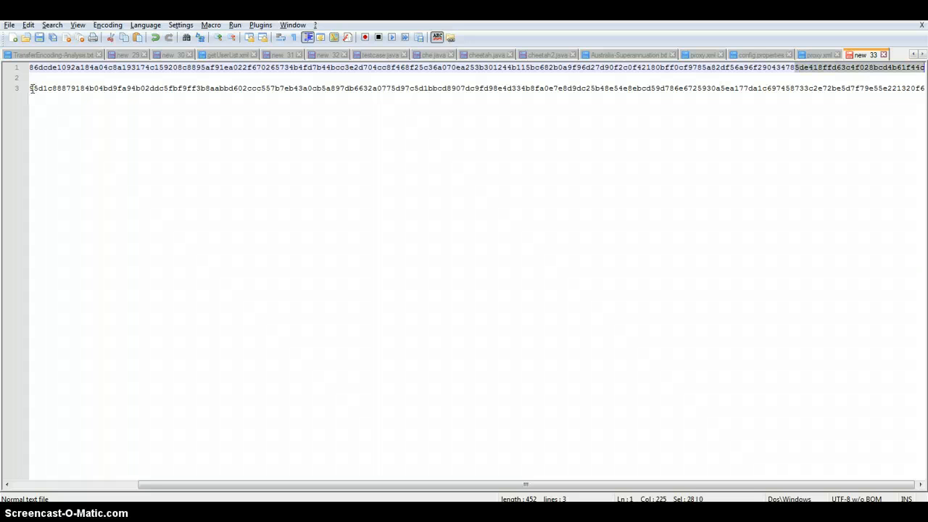
pyautogui.click(33, 88)
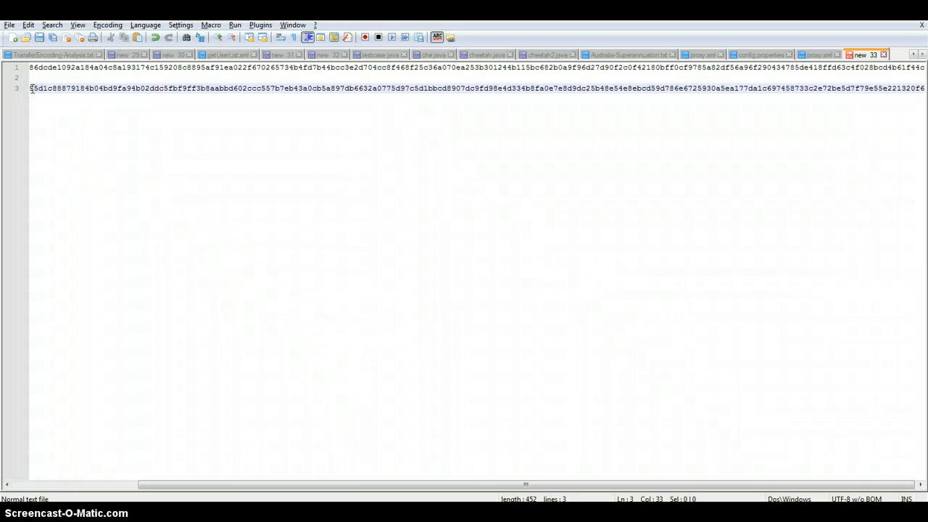
# Return to Anypoint Studio and paste the copied API key into the KeenIO connector's Read key field.
pyautogui.hotkey('alt', 'Tab')
pyautogui.hotkey('alt', 'Tab')
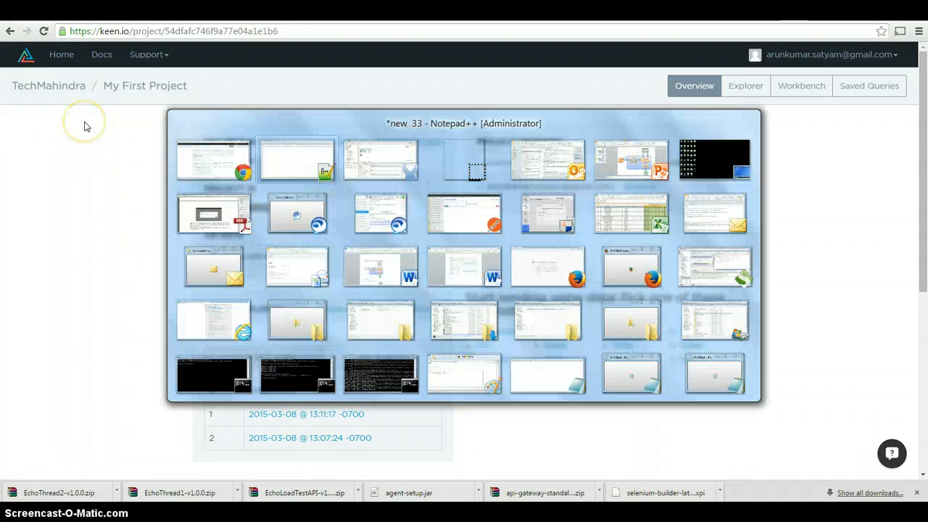
pyautogui.hotkey('alt', 'Tab')
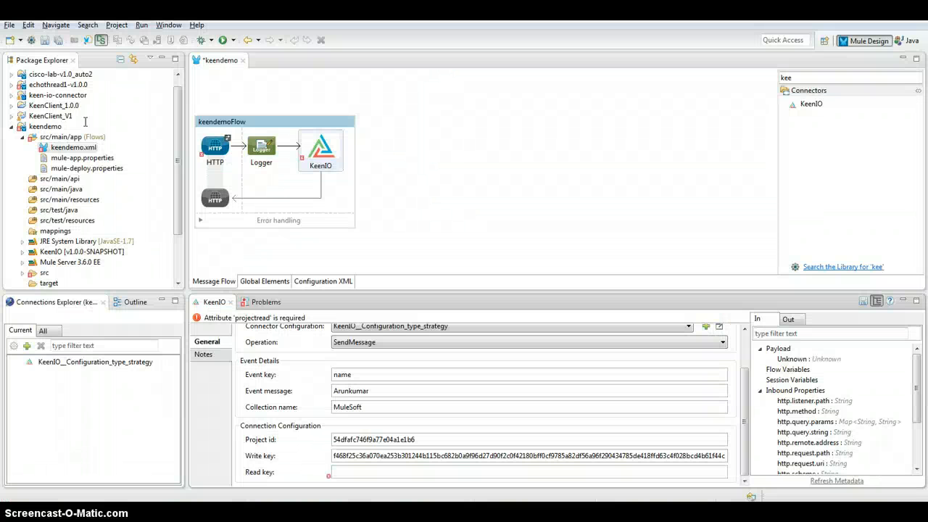
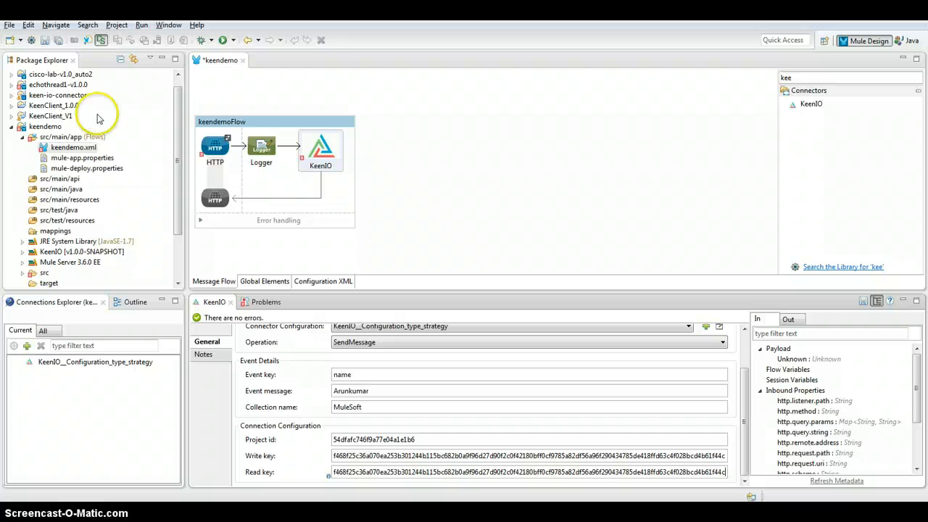
# Create a listener configuration for the flow's HTTP component with host localhost and port 8055.
pyautogui.click(395, 149)
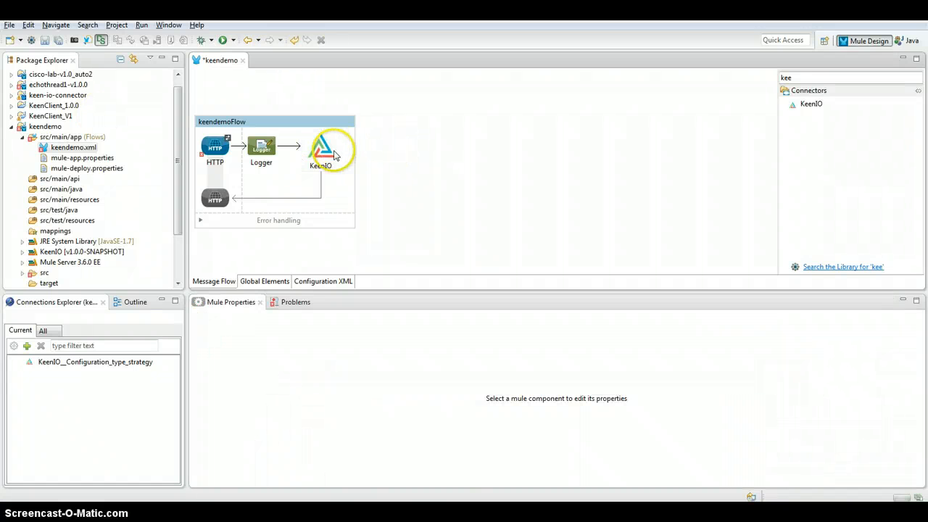
pyautogui.click(212, 161)
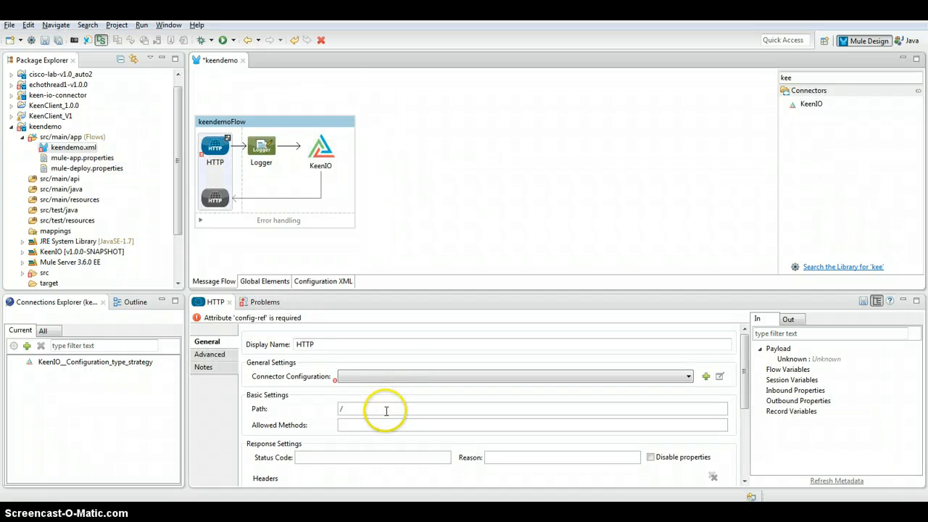
pyautogui.click(416, 378)
pyautogui.click(706, 378)
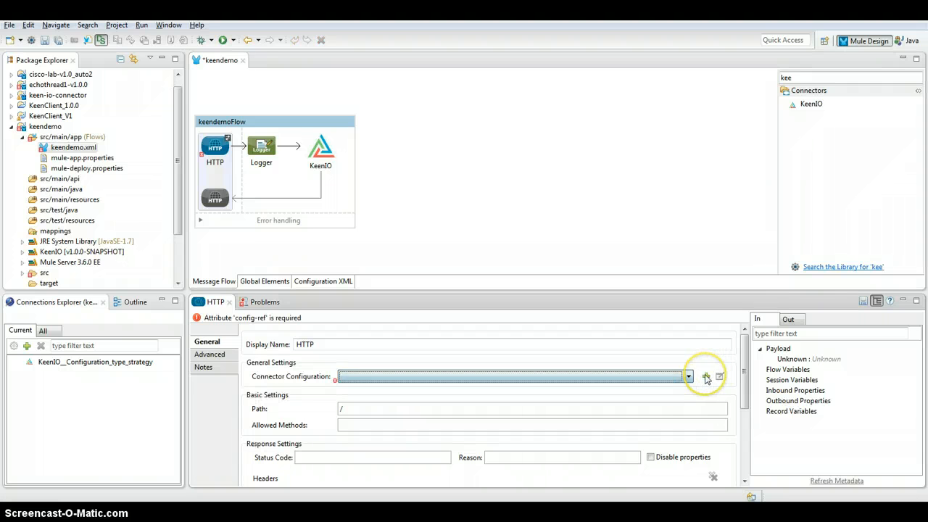
pyautogui.click(706, 378)
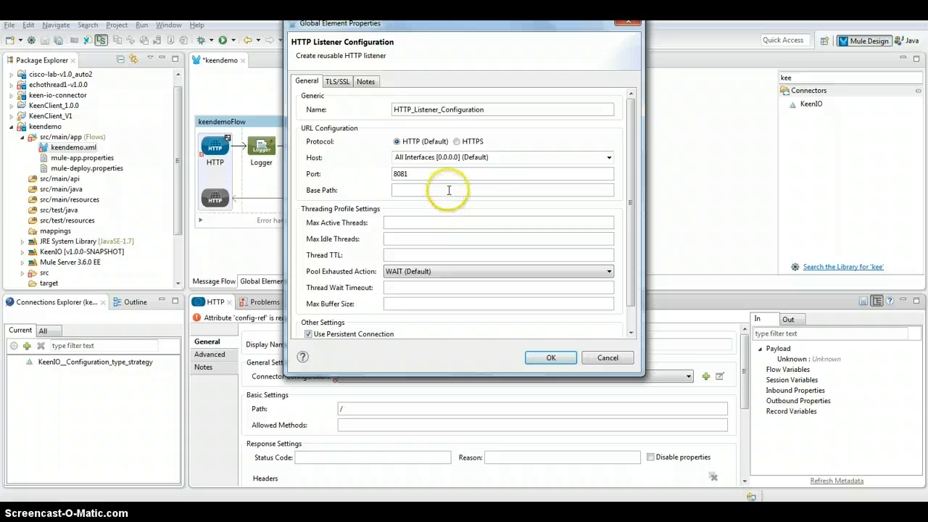
pyautogui.click(533, 157)
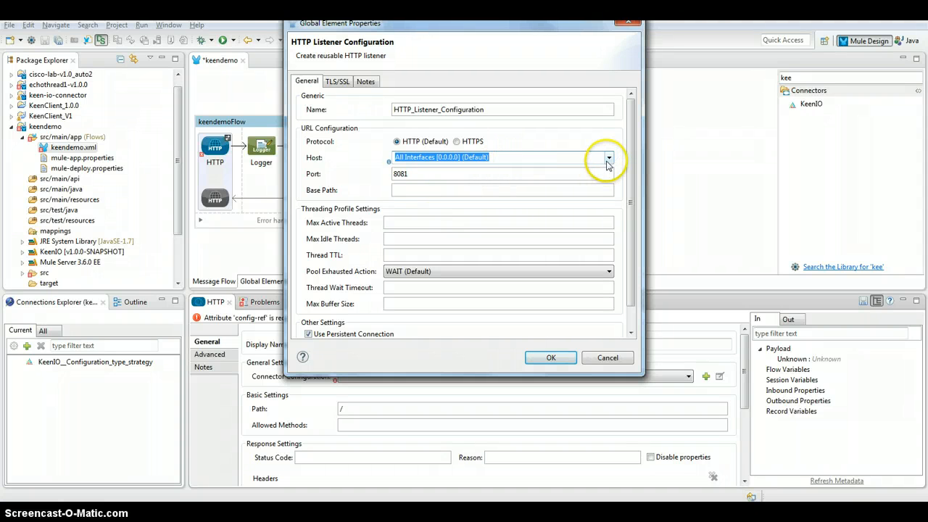
pyautogui.click(607, 159)
pyautogui.click(600, 187)
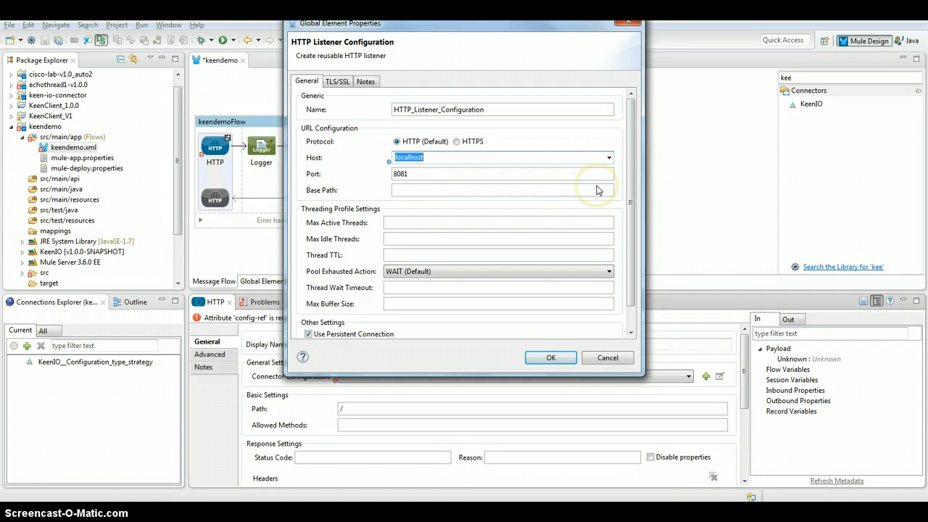
pyautogui.click(536, 175)
pyautogui.press('BackSpace')
pyautogui.press('BackSpace')
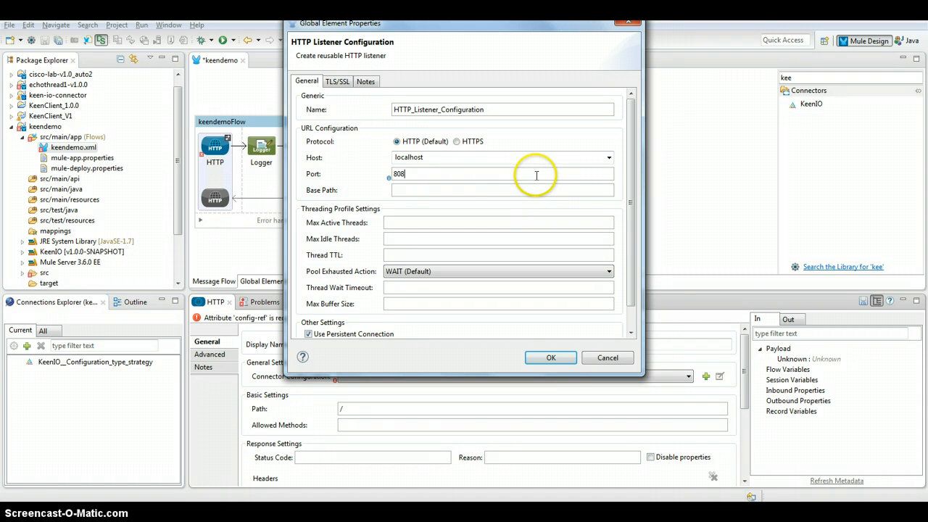
pyautogui.write('55')
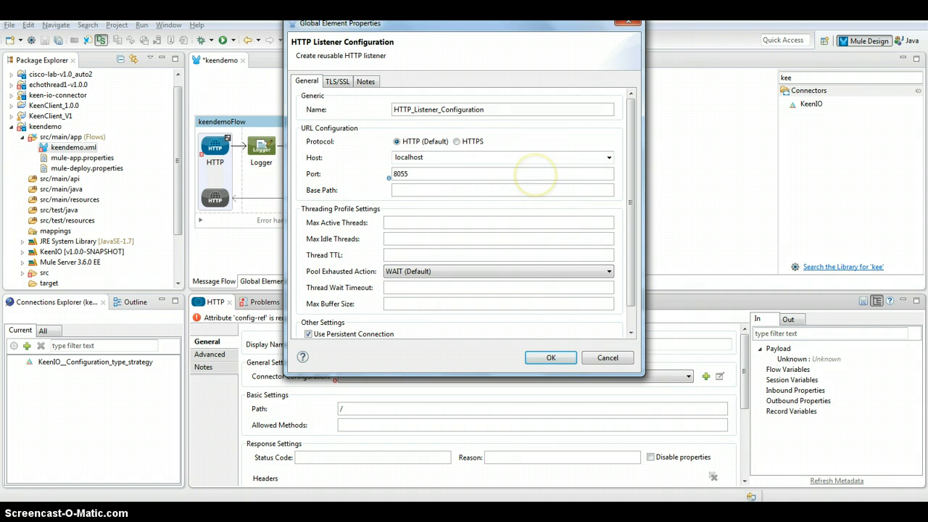
pyautogui.click(548, 358)
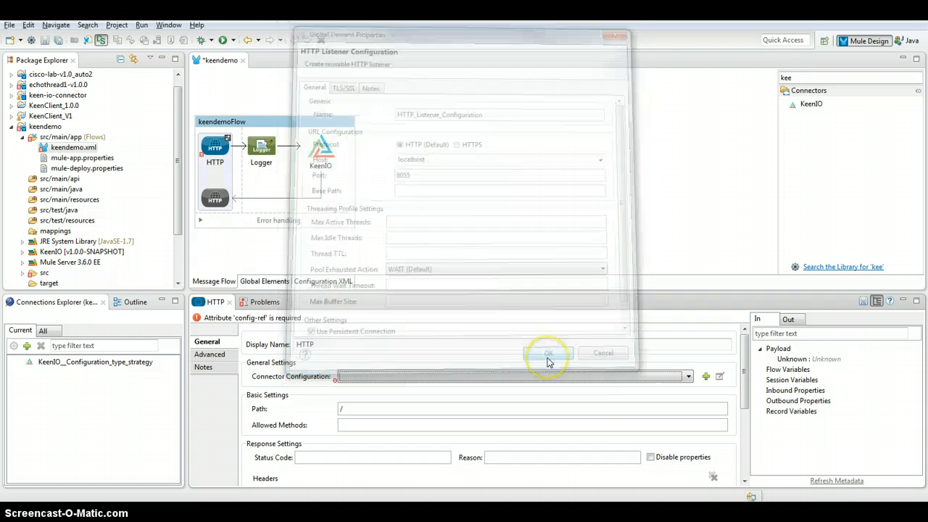
# Set the HTTP listener's path to /keen and save the keendemo flow.
pyautogui.click(353, 410)
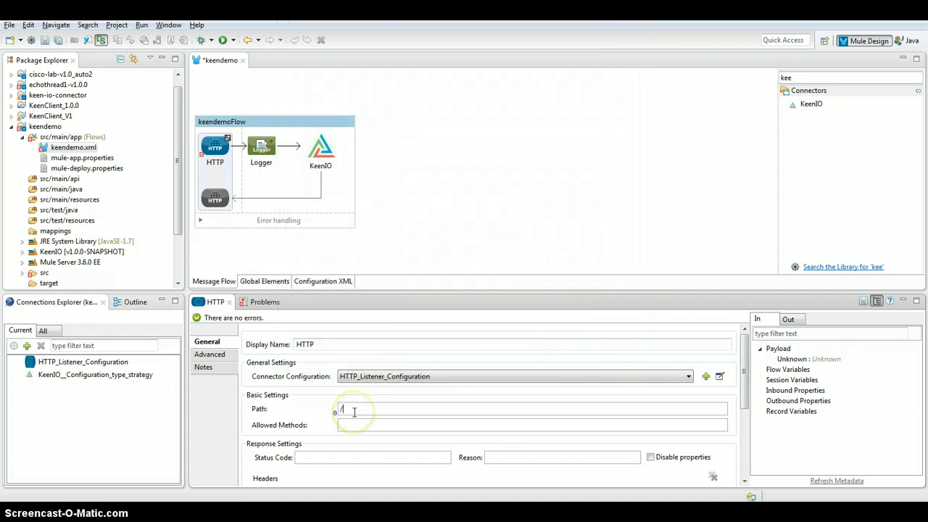
pyautogui.write('keen')
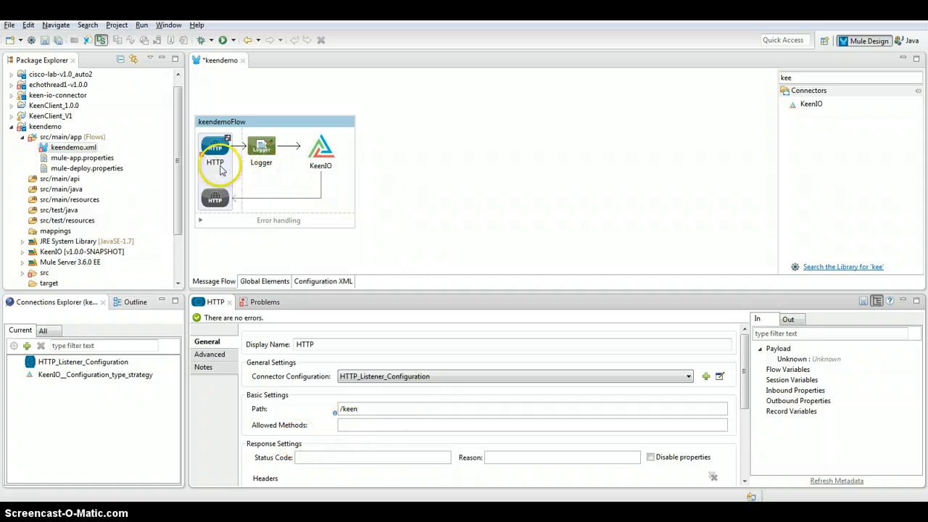
pyautogui.click(43, 40)
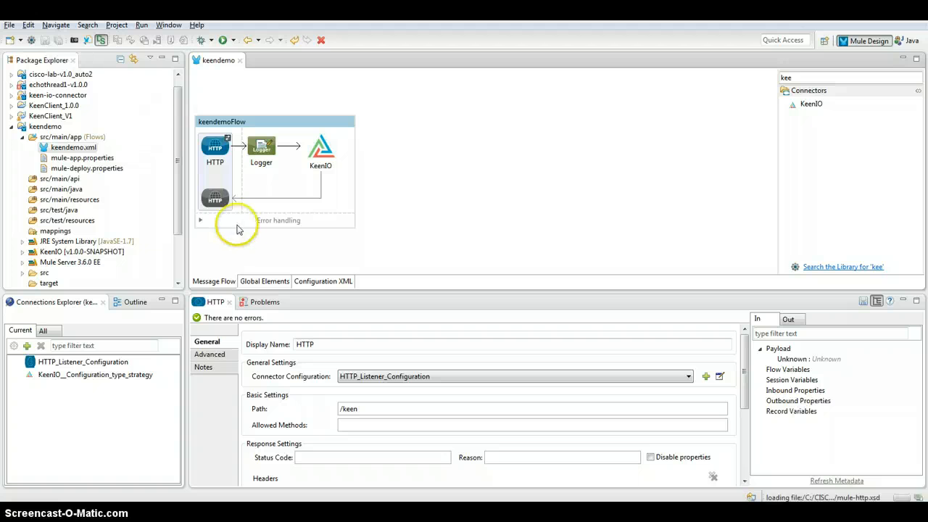
# Close the Problems view and open the Console view in its place.
pyautogui.click(264, 303)
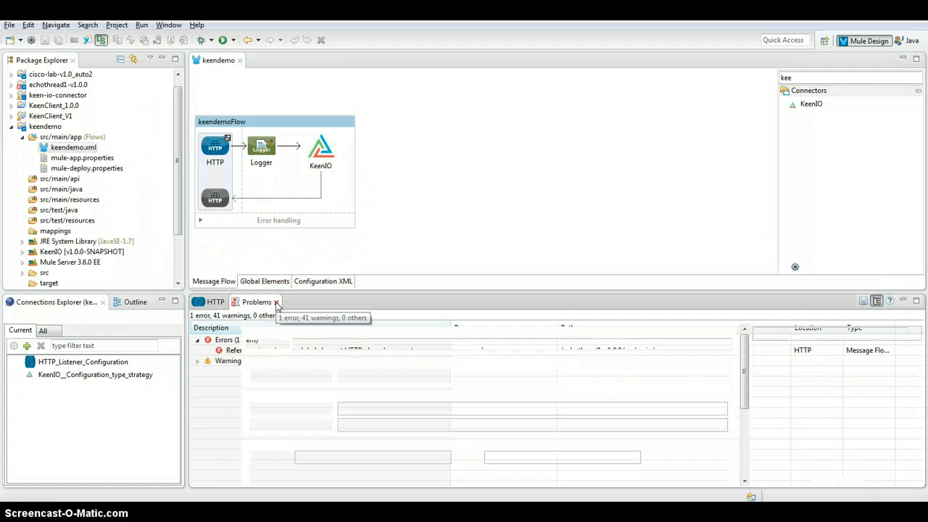
pyautogui.click(276, 302)
pyautogui.click(219, 60)
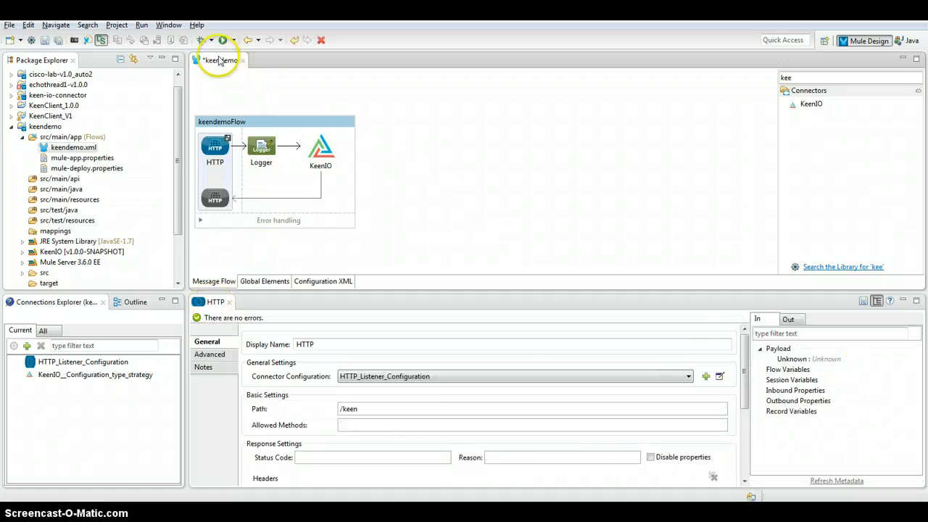
pyautogui.click(169, 24)
pyautogui.moveTo(207, 94)
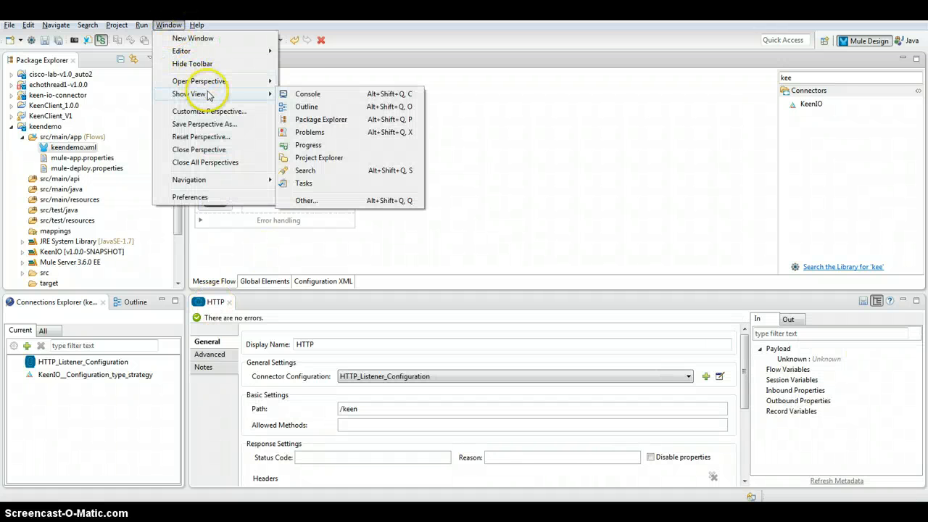
pyautogui.click(452, 152)
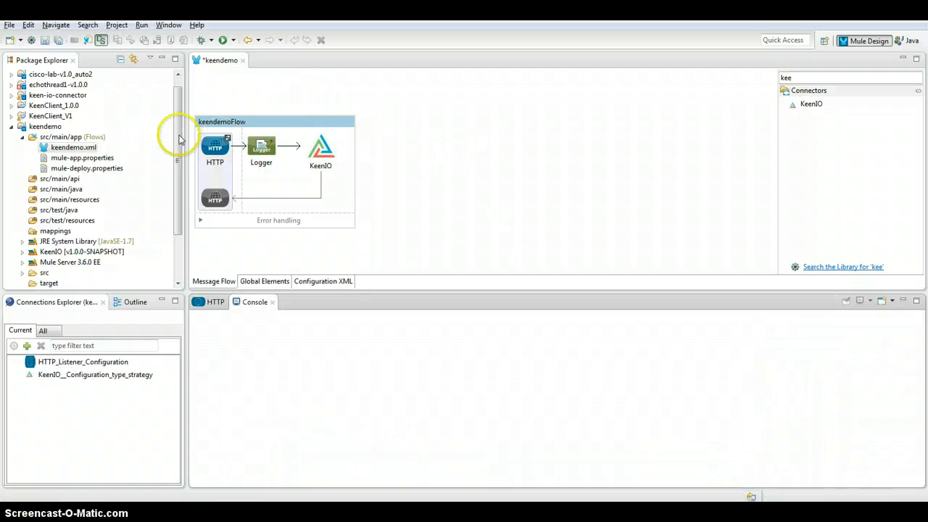
# Run the keendemo project as a Mule Application, saving the modified flow, and clear the console output once it is deployed.
pyautogui.click(58, 130)
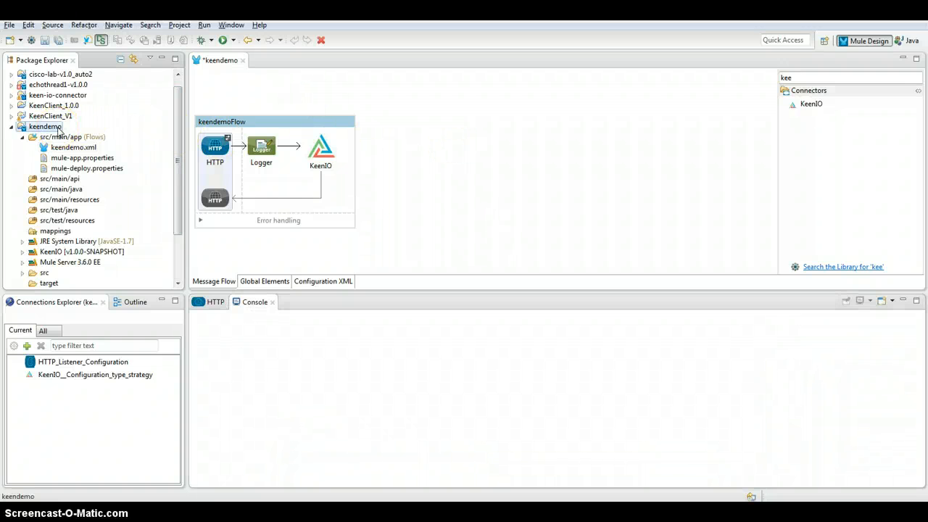
pyautogui.rightClick(58, 130)
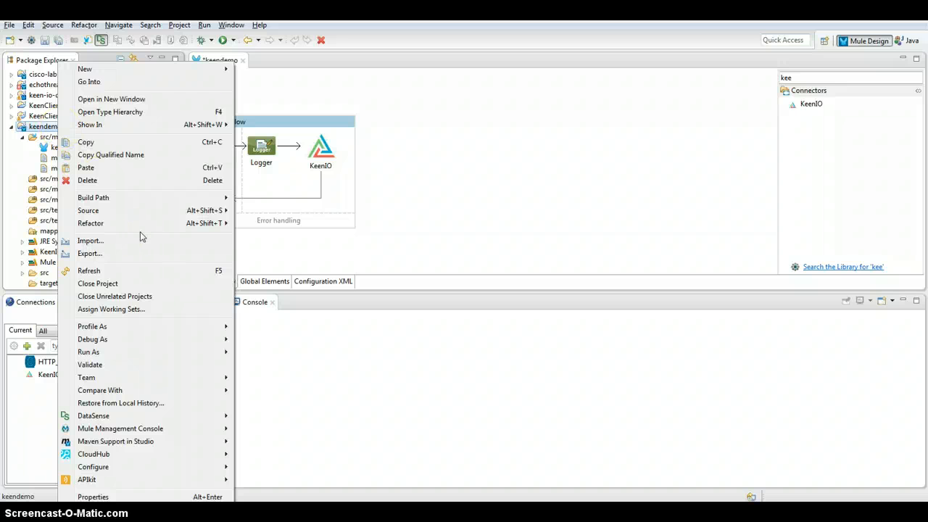
pyautogui.moveTo(172, 216)
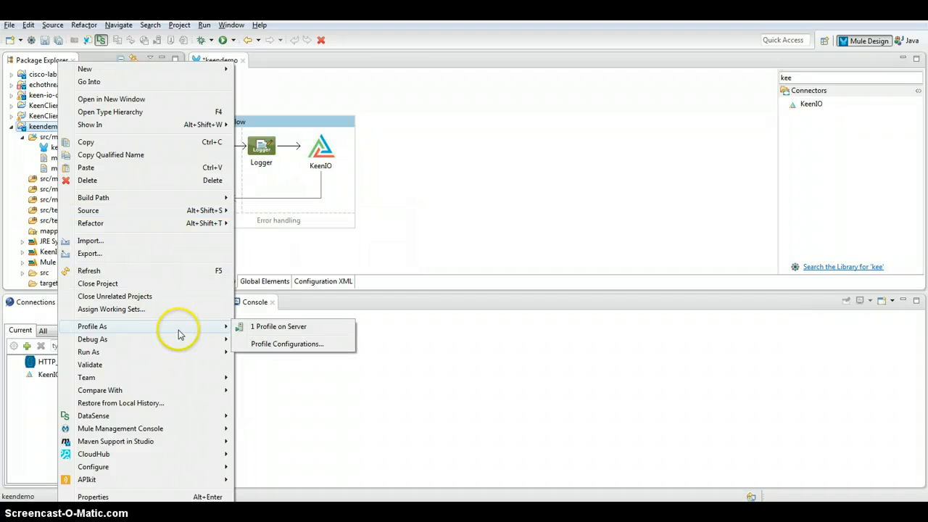
pyautogui.moveTo(178, 355)
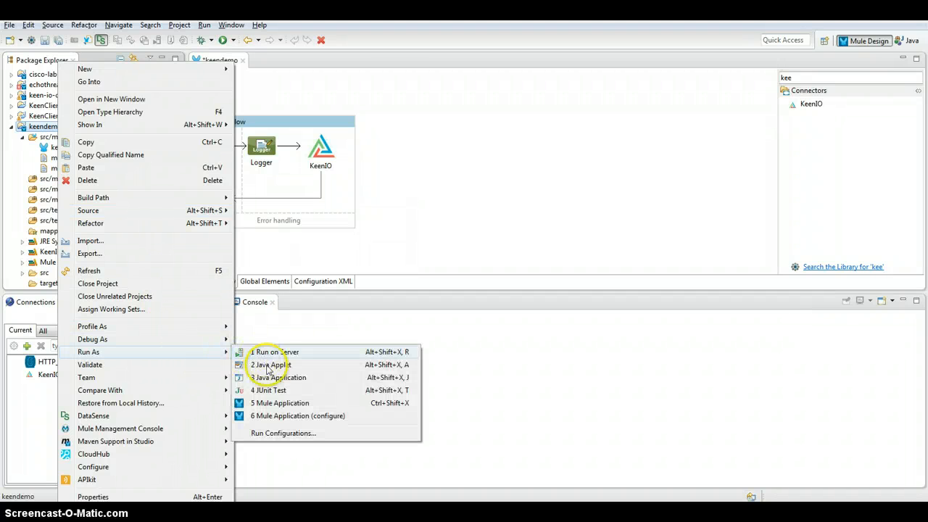
pyautogui.click(273, 410)
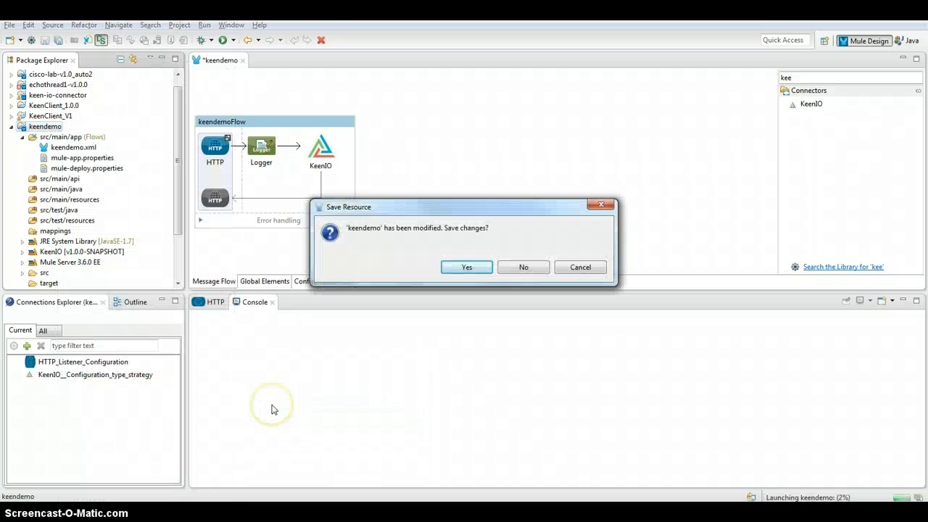
pyautogui.click(480, 268)
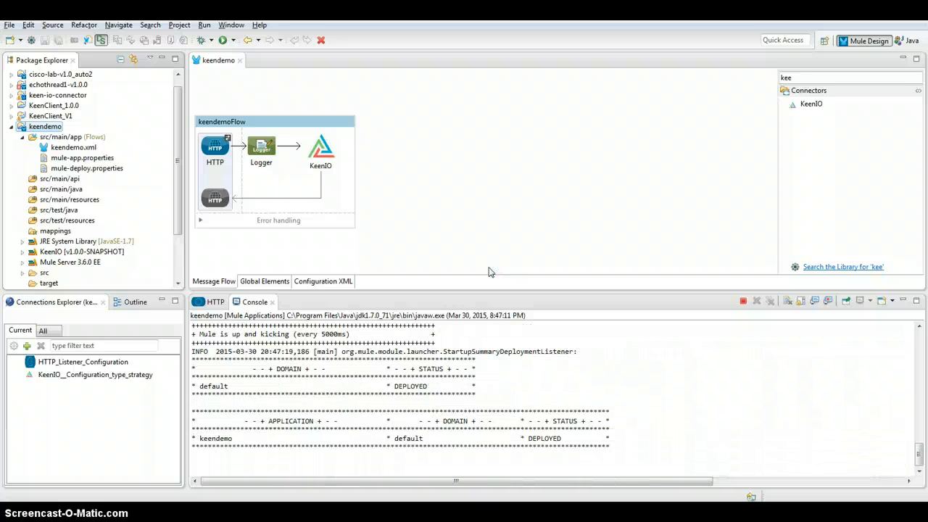
pyautogui.click(787, 302)
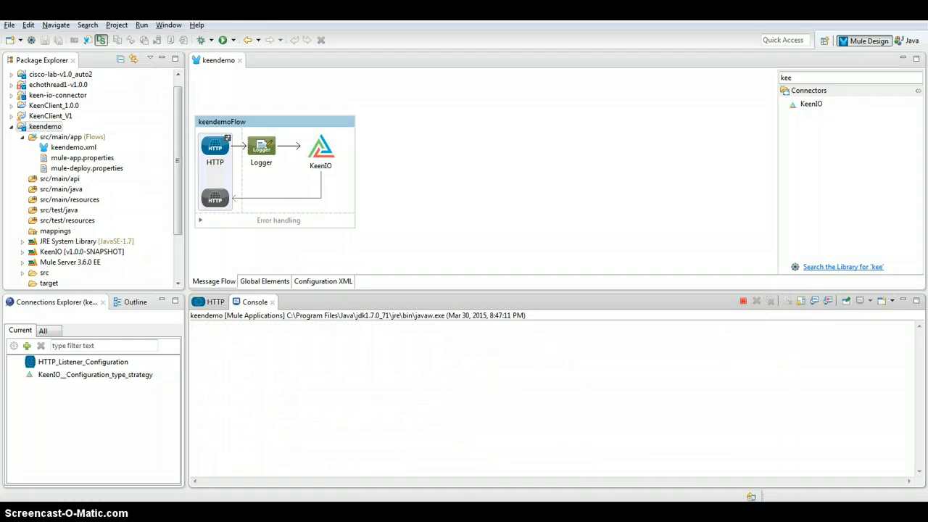
pyautogui.click(433, 508)
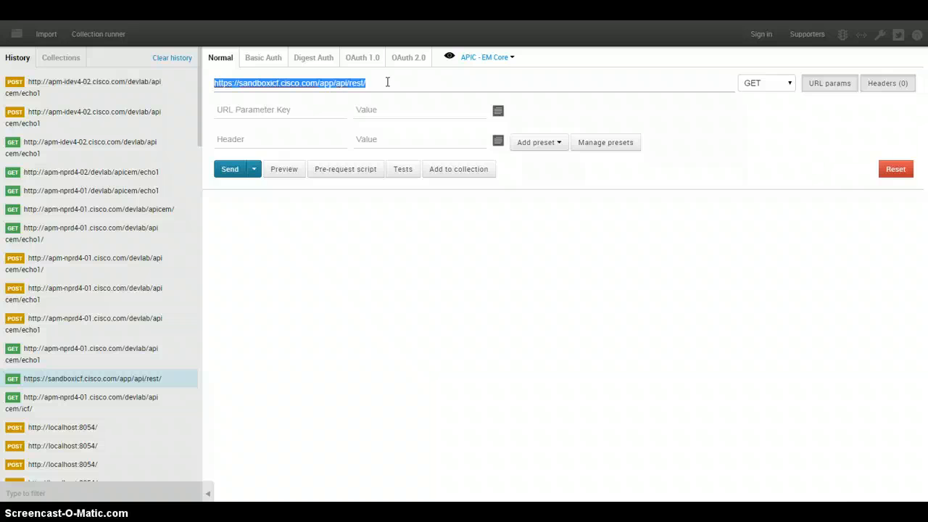
pyautogui.write('http://')
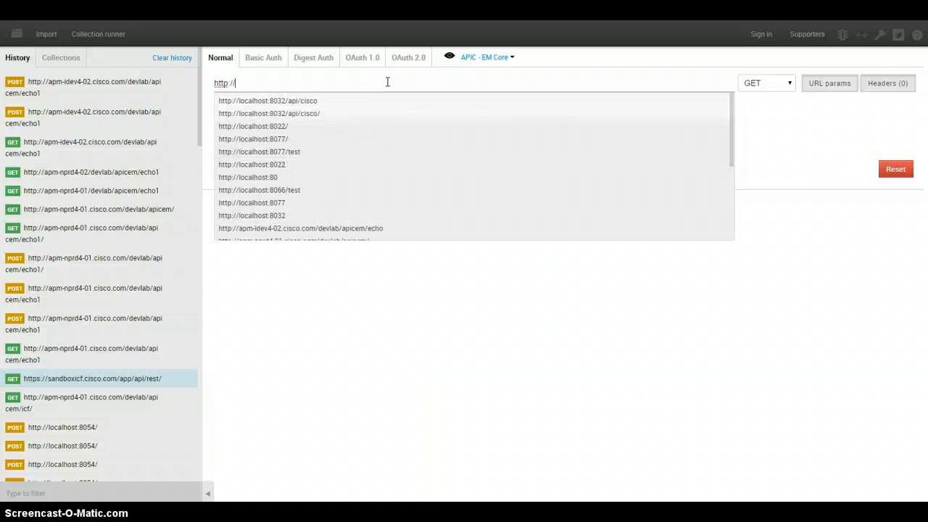
pyautogui.write('loca')
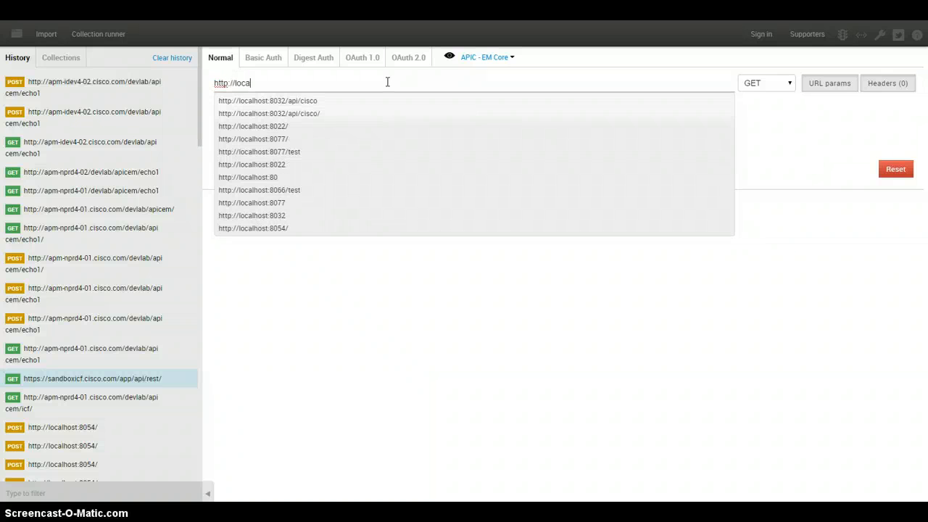
pyautogui.write('lhost:8080/')
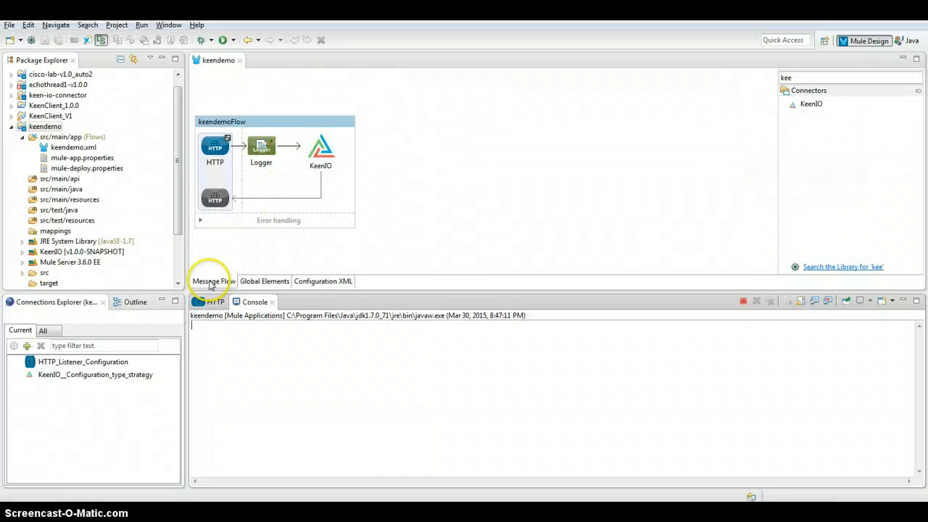
# Return to Anypoint Studio and check the HTTP component's path and its listener configuration's host and port.
pyautogui.click(212, 301)
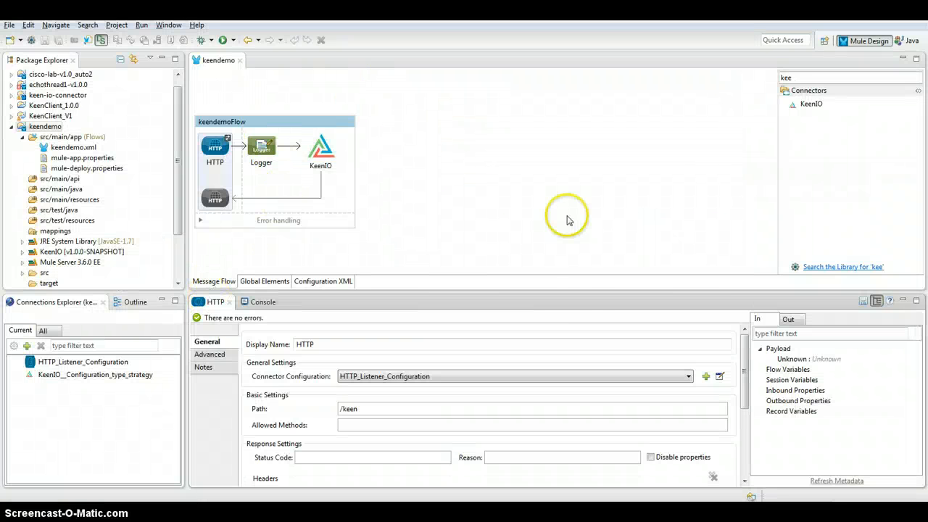
pyautogui.click(719, 376)
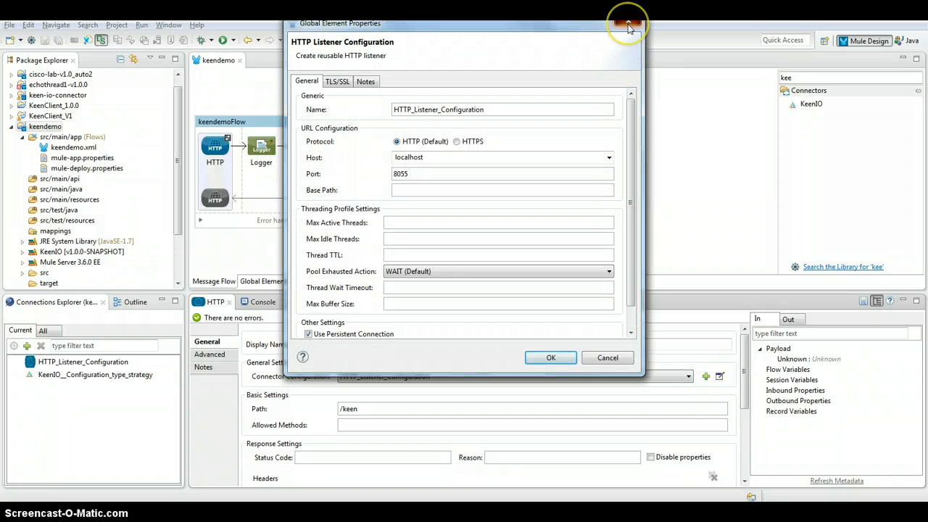
pyautogui.click(627, 24)
pyautogui.hotkey('alt', 'Tab')
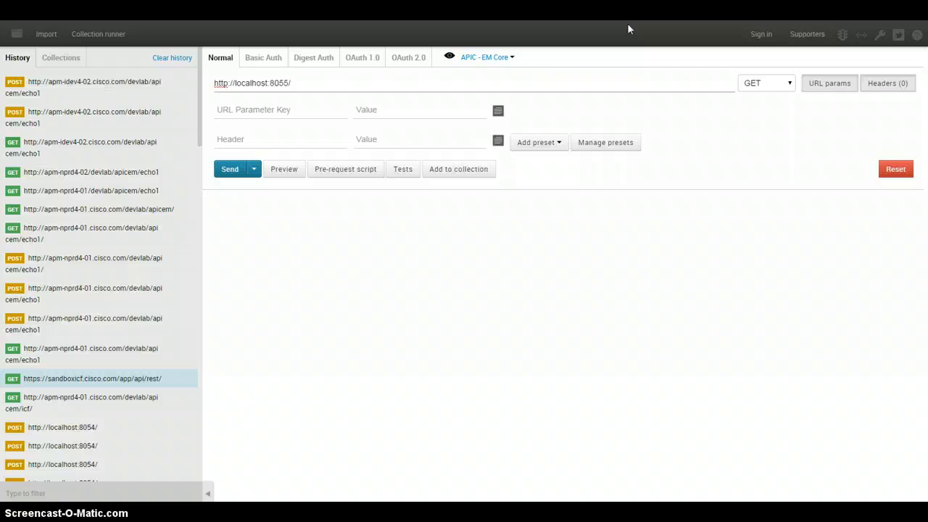
pyautogui.write('keen')
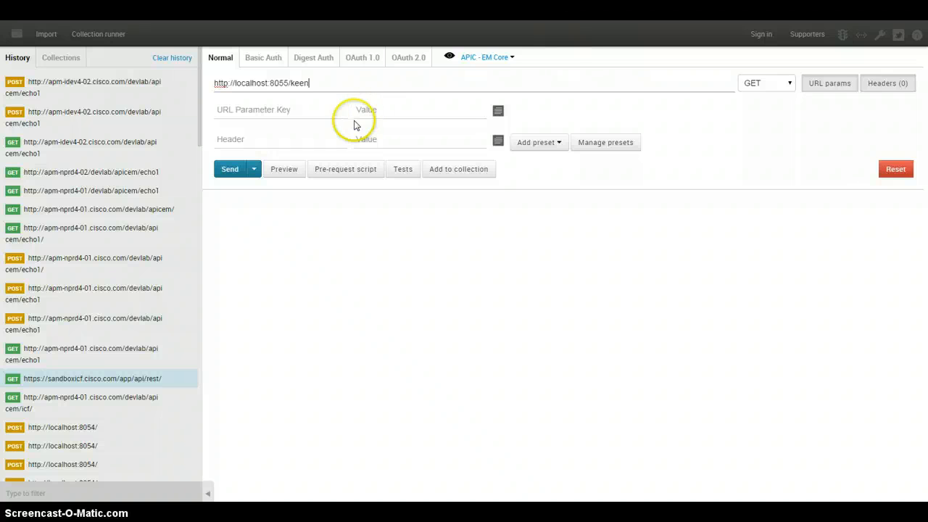
pyautogui.click(237, 169)
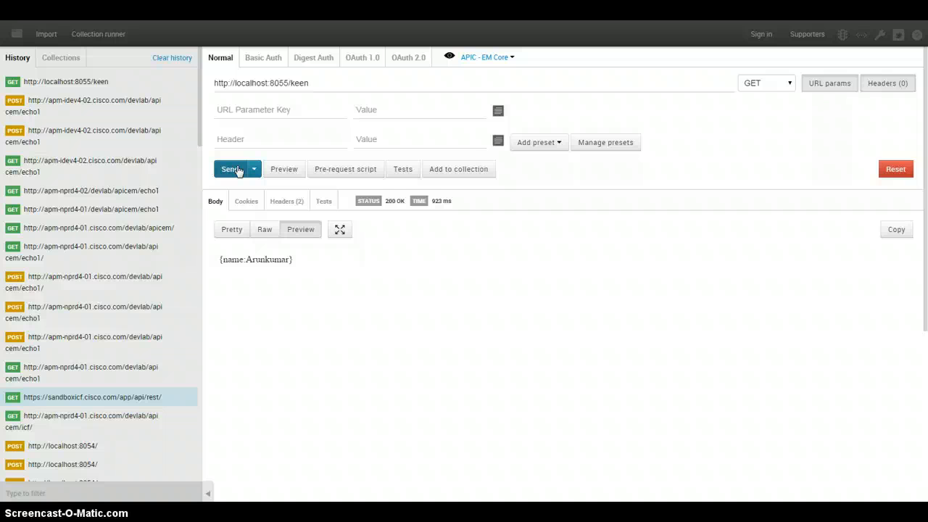
# Highlight the returned response body and switch to the Keen IO project page in the browser.
pyautogui.click(232, 263)
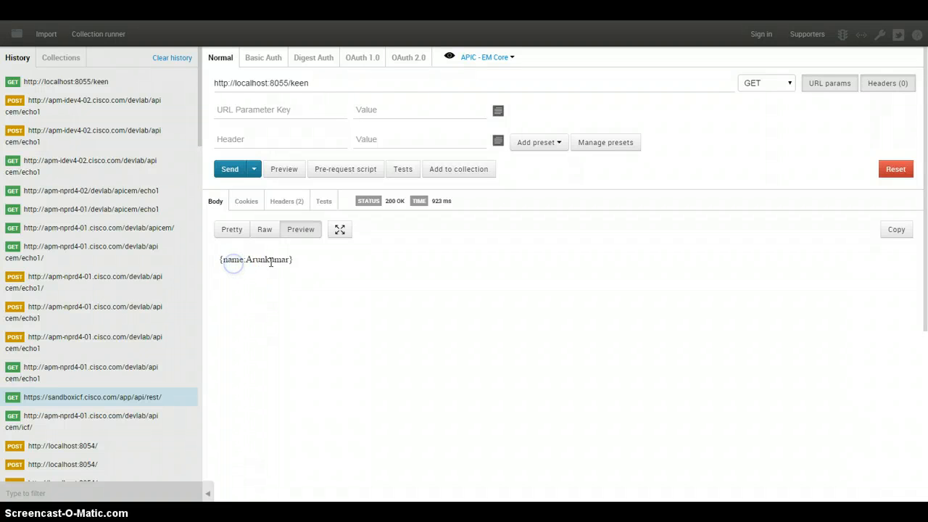
pyautogui.tripleClick(272, 262)
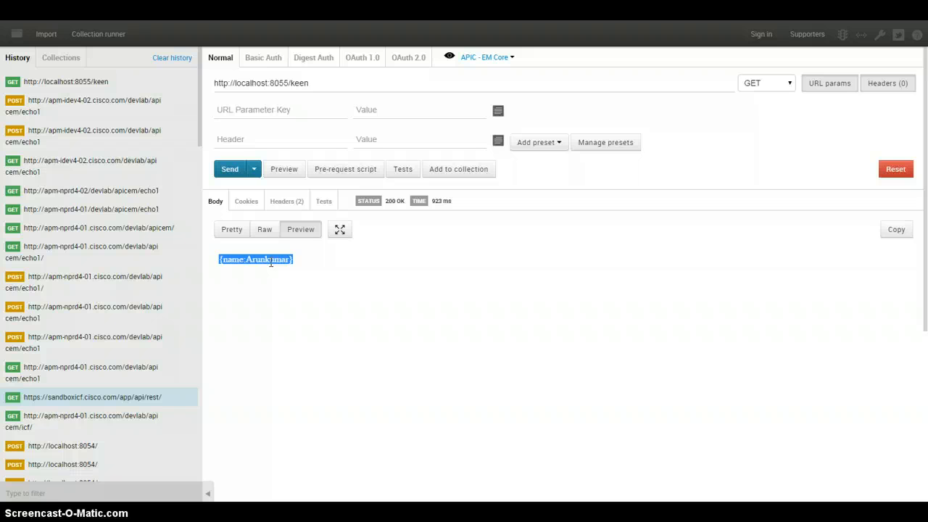
pyautogui.click(447, 442)
pyautogui.click(414, 452)
pyautogui.hotkey('alt', 'Tab')
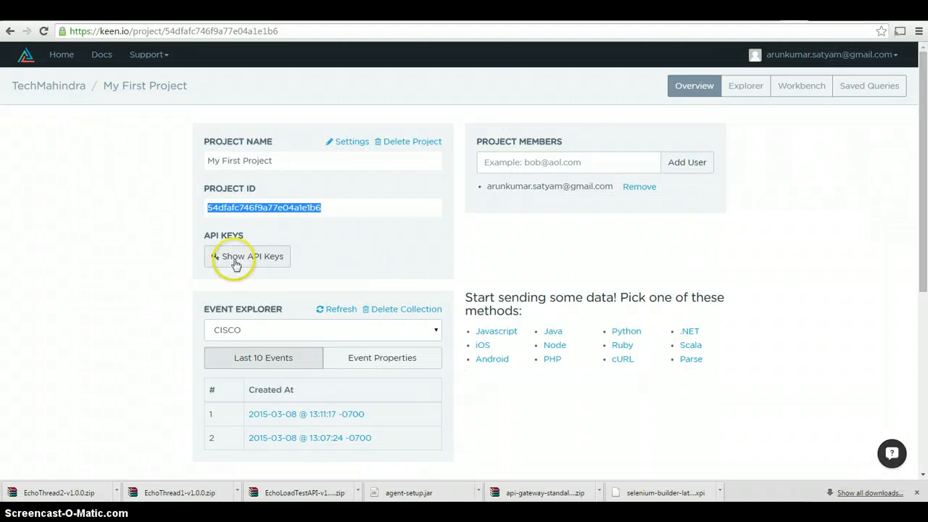
# Refresh the project page and its event collection list, and select the MuleSoft collection in the Event Explorer.
pyautogui.click(432, 330)
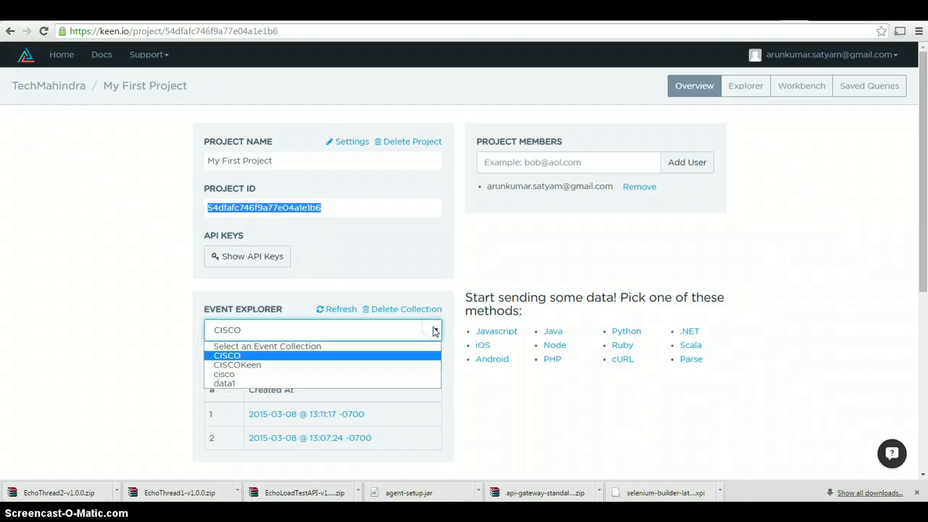
pyautogui.click(422, 290)
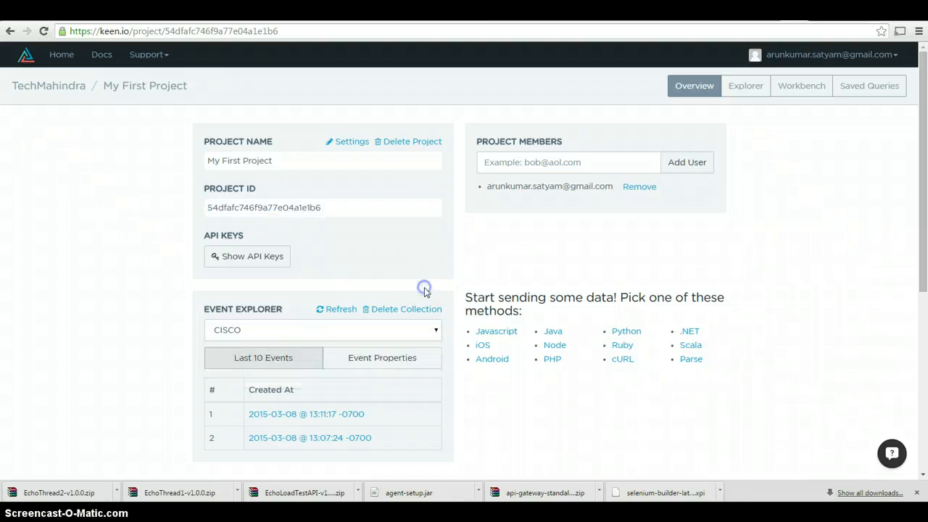
pyautogui.click(44, 32)
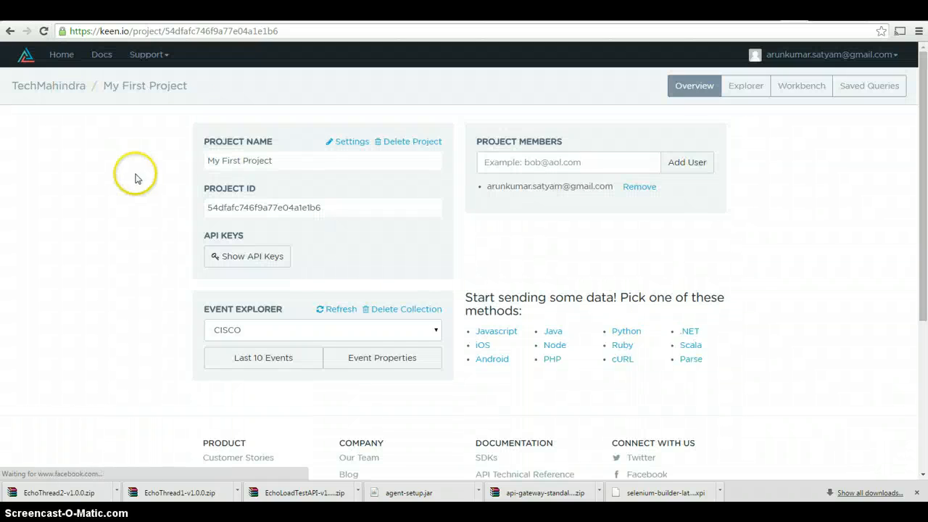
pyautogui.click(339, 310)
pyautogui.click(435, 328)
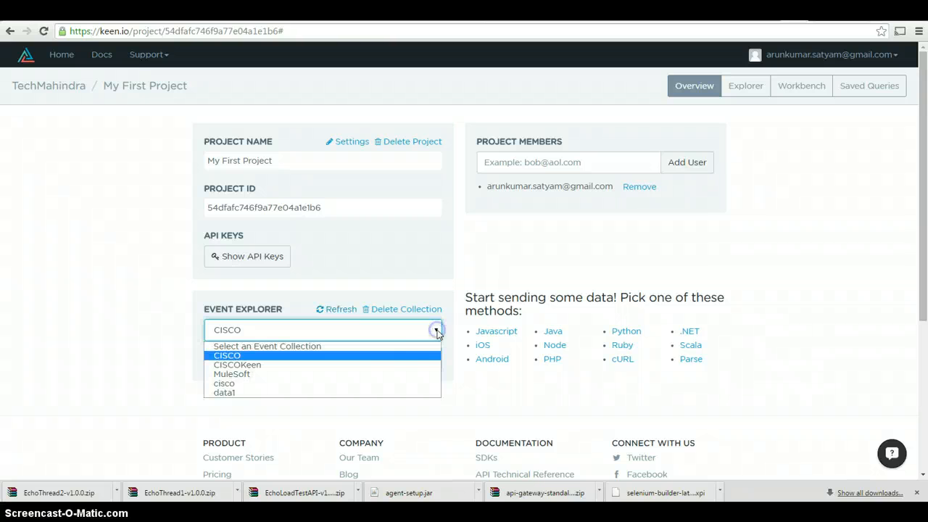
pyautogui.click(414, 374)
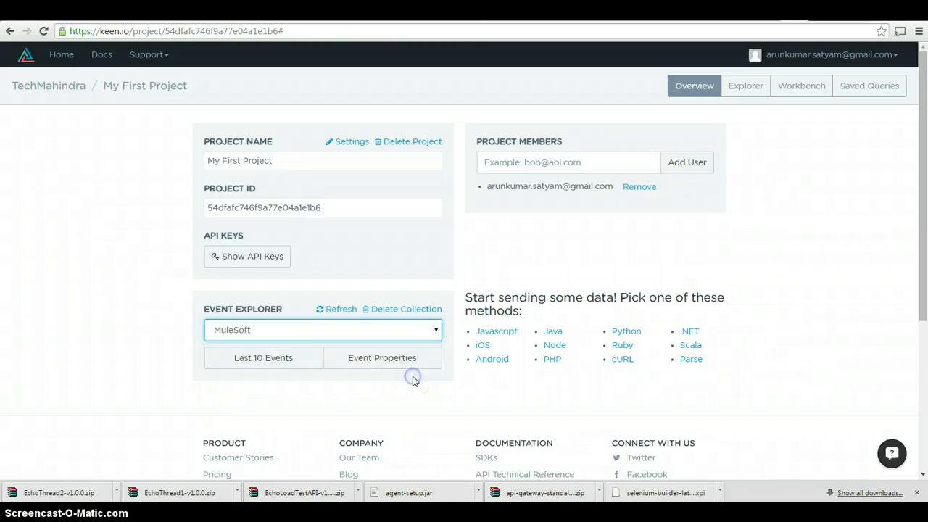
# Show the last 10 events of the MuleSoft collection, open the listed event, examine its JSON content, and close it.
pyautogui.click(295, 366)
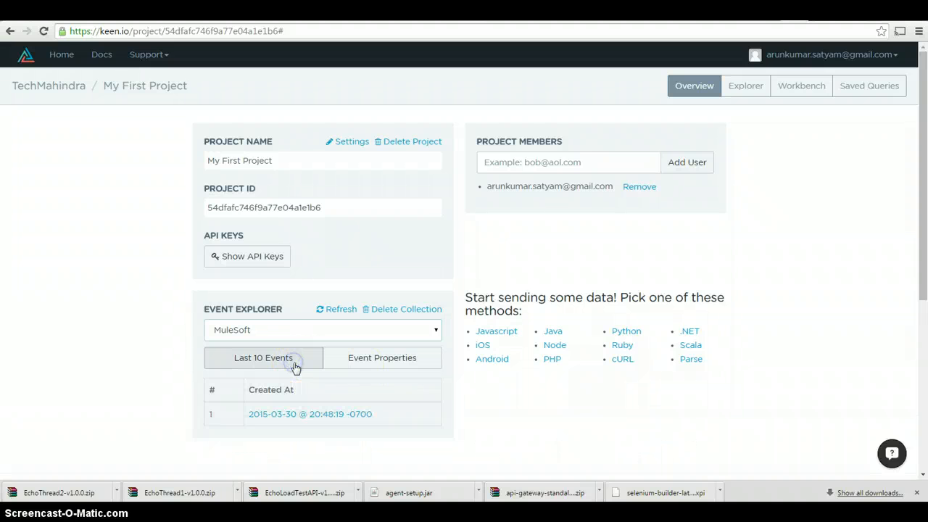
pyautogui.click(288, 389)
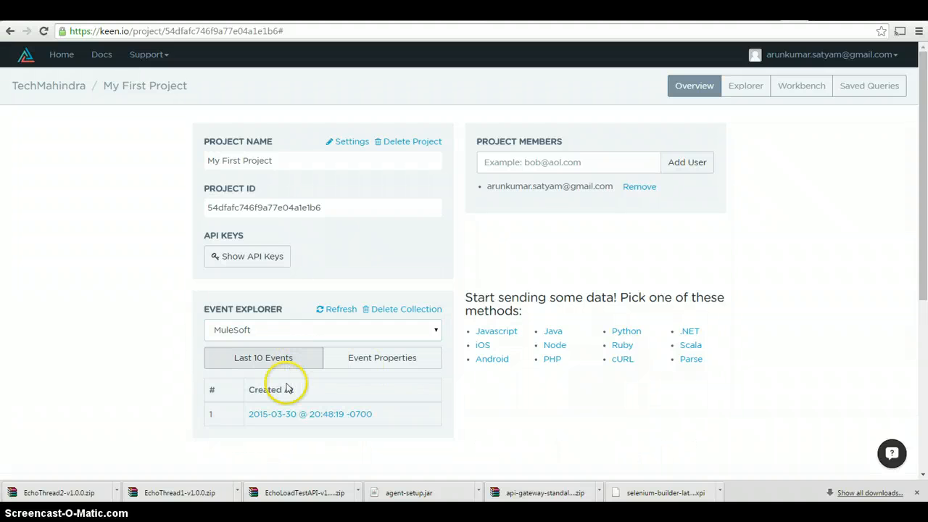
pyautogui.click(332, 414)
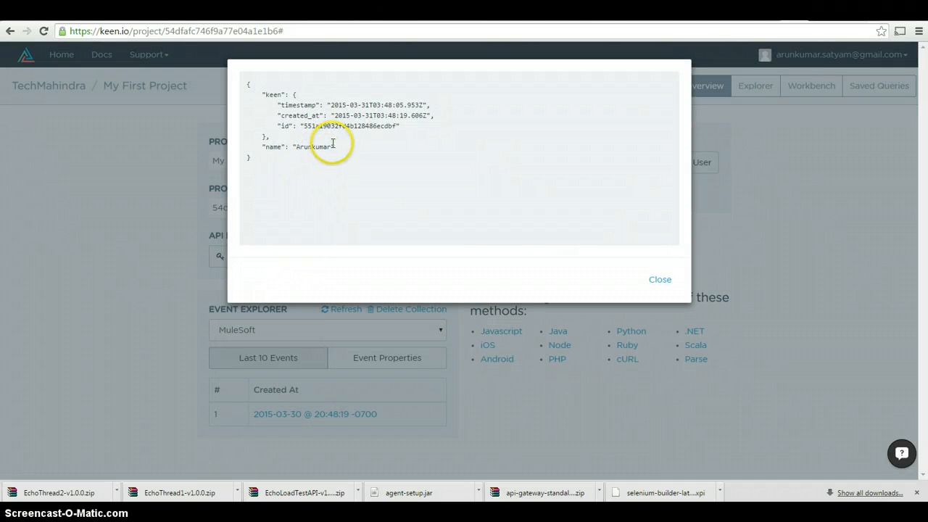
pyautogui.click(300, 146)
pyautogui.moveTo(300, 146); pyautogui.dragTo(259, 94)
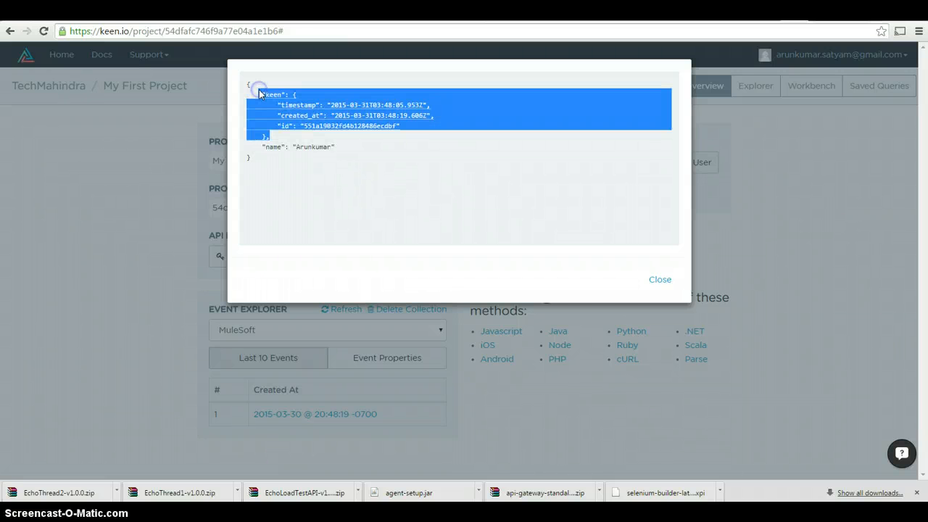
pyautogui.click(658, 281)
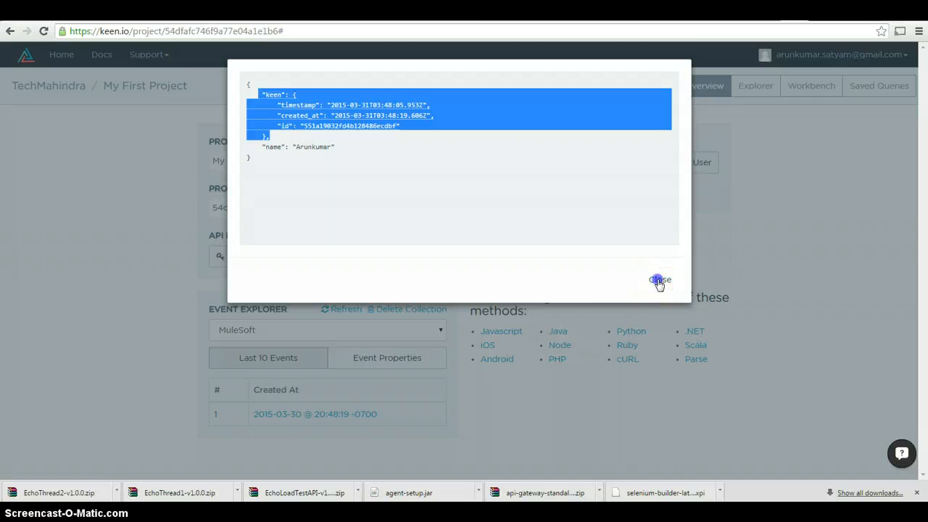